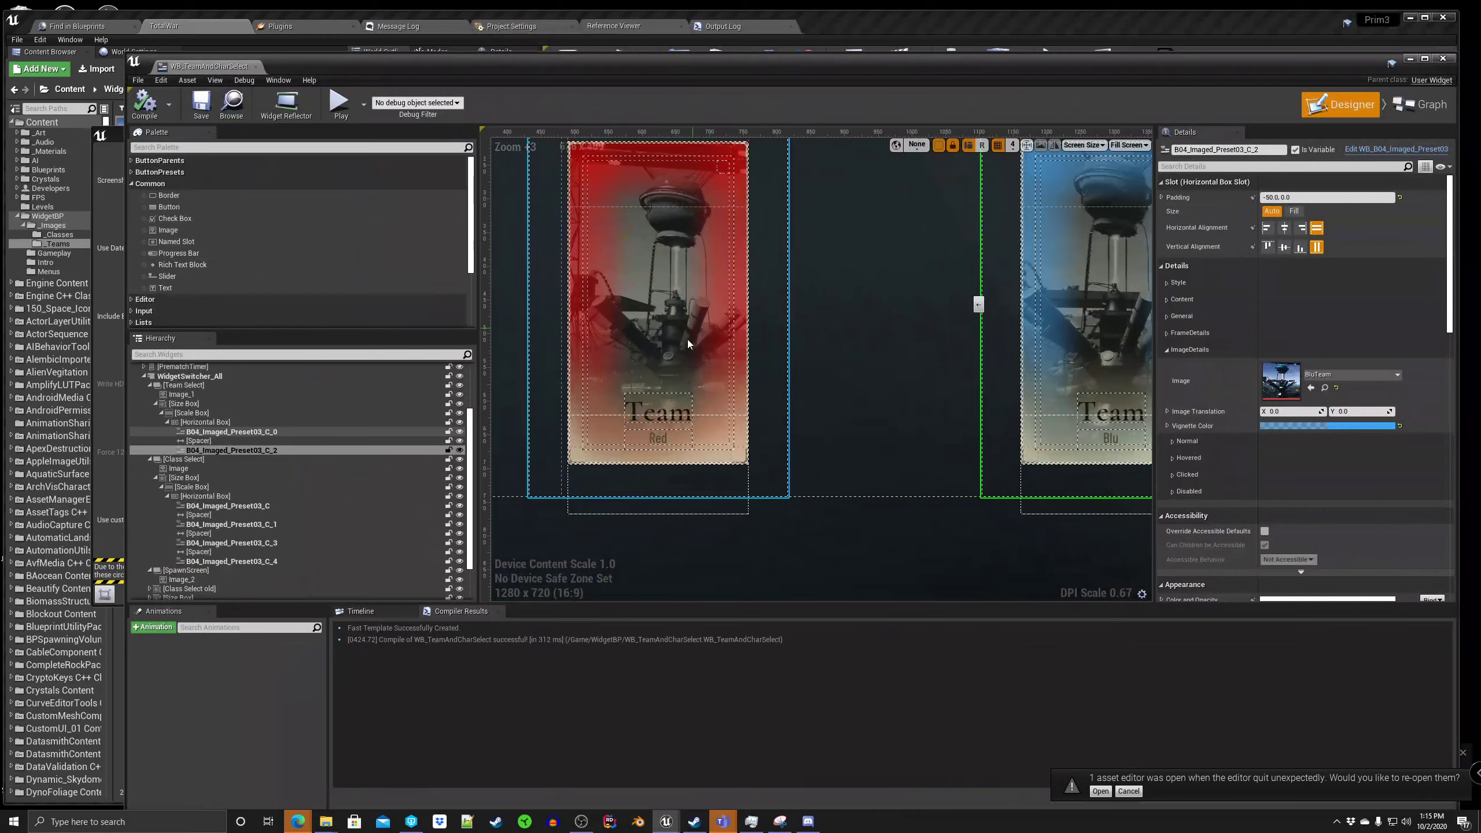
Step: Show the Class Select screen of the widget switcher in the designer and look over its class cards
scroll(684, 349, "down", 2)
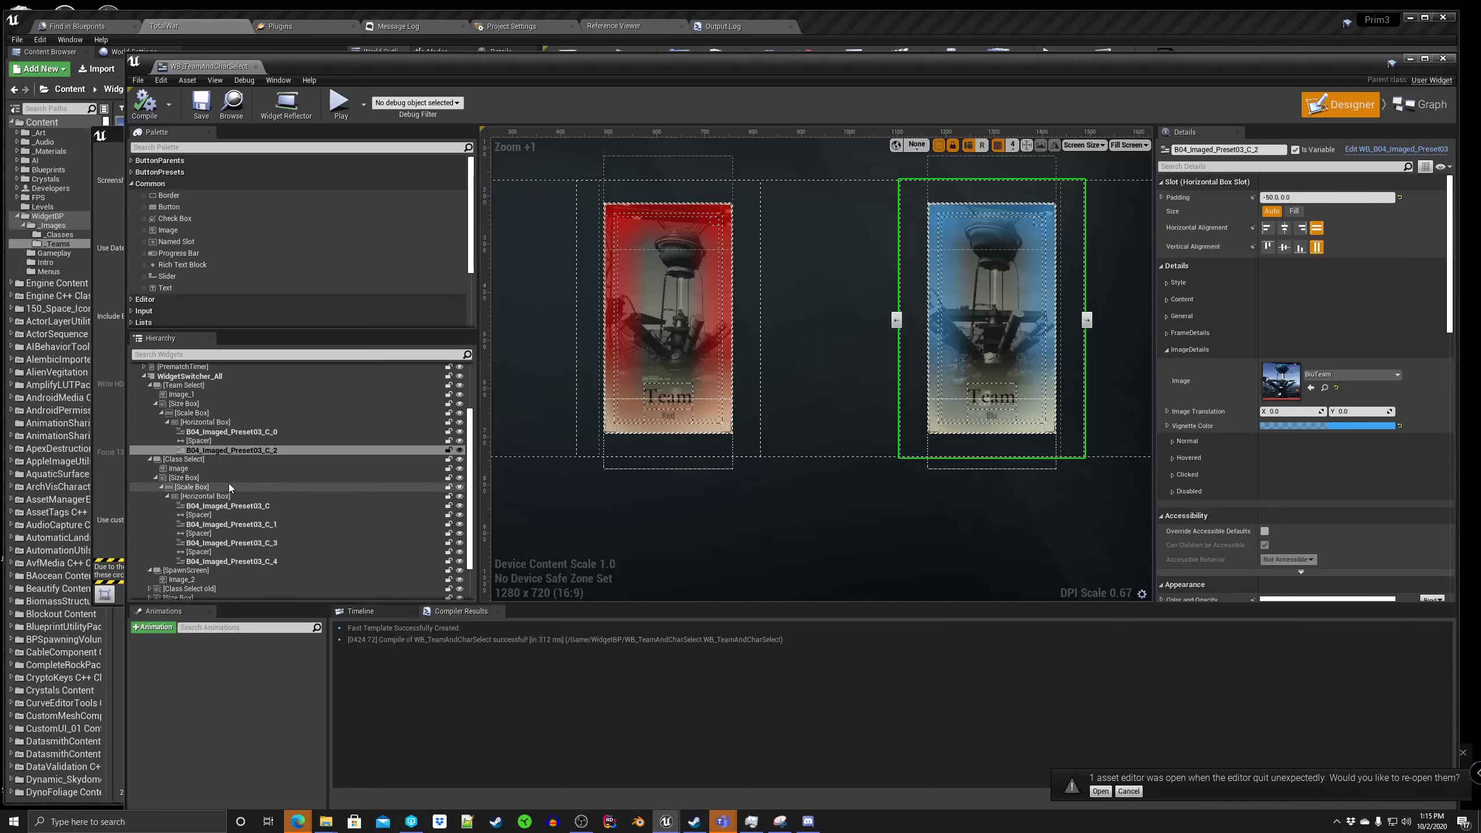
left_click(217, 460)
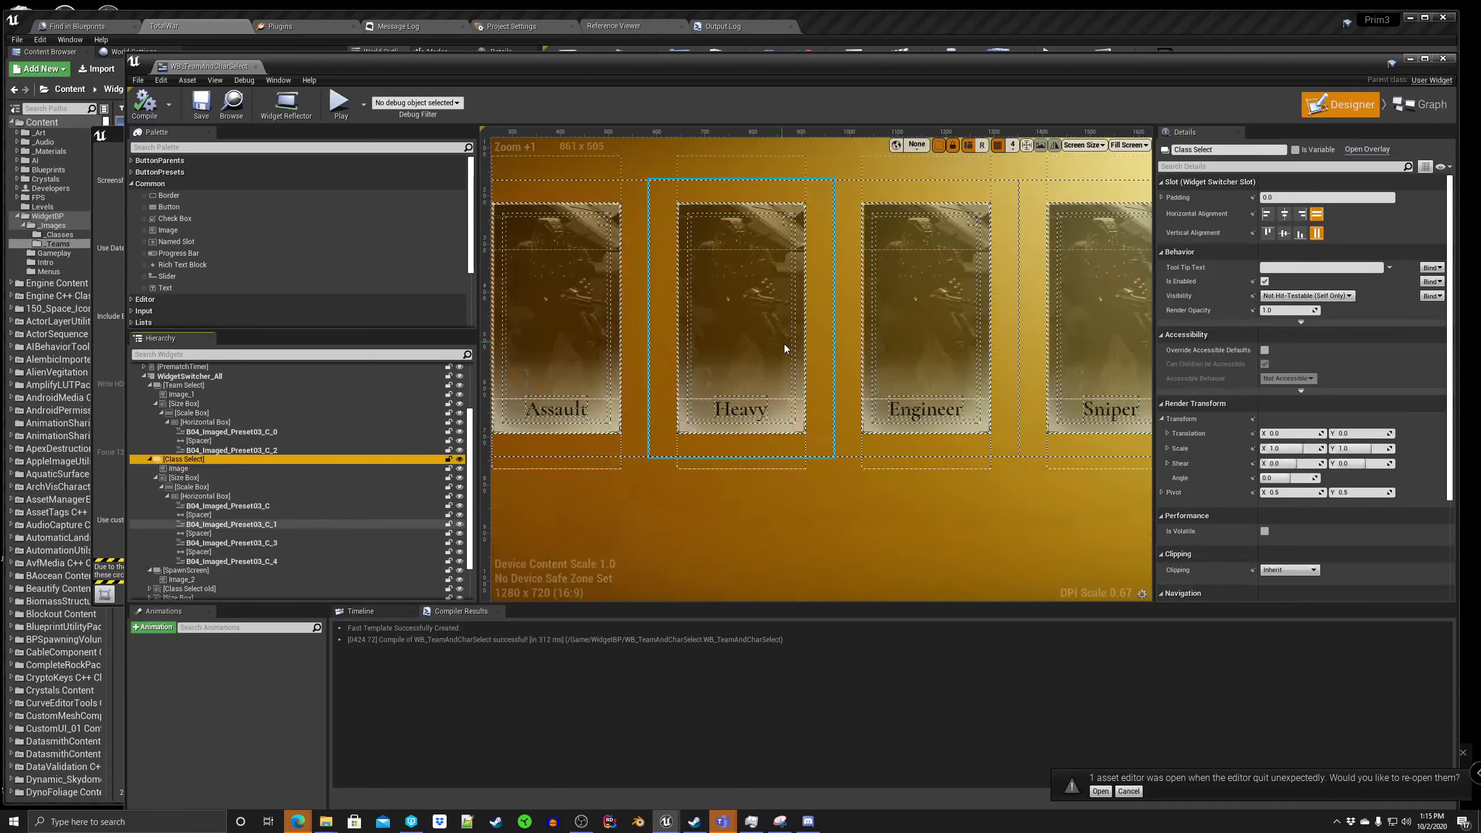
scroll(675, 318, "up", 2)
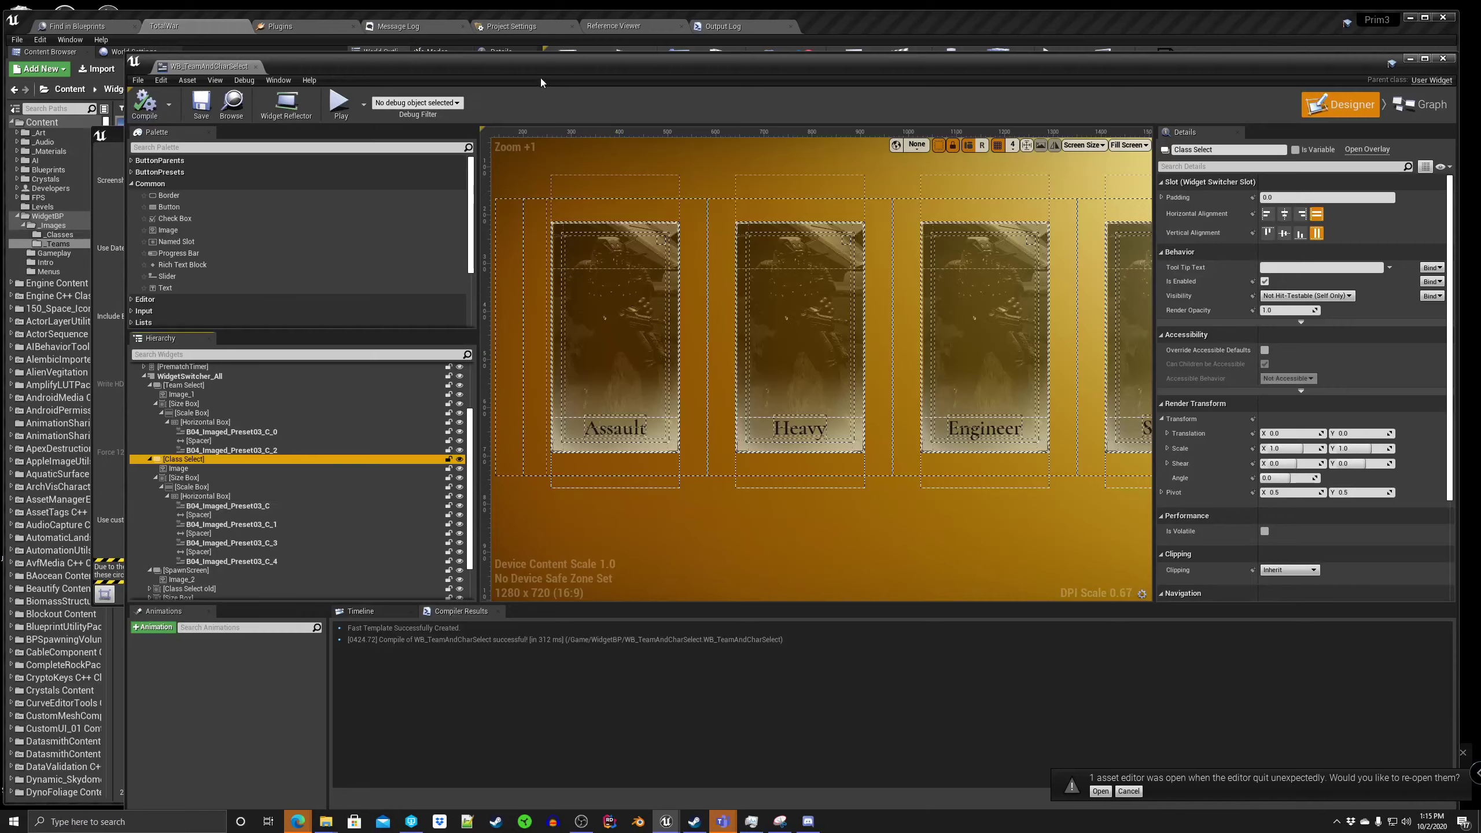
Step: Move the widget editor window off the level viewport and close the High Resolution Screenshot dialog
left_click_drag(551, 60, 1480, 94)
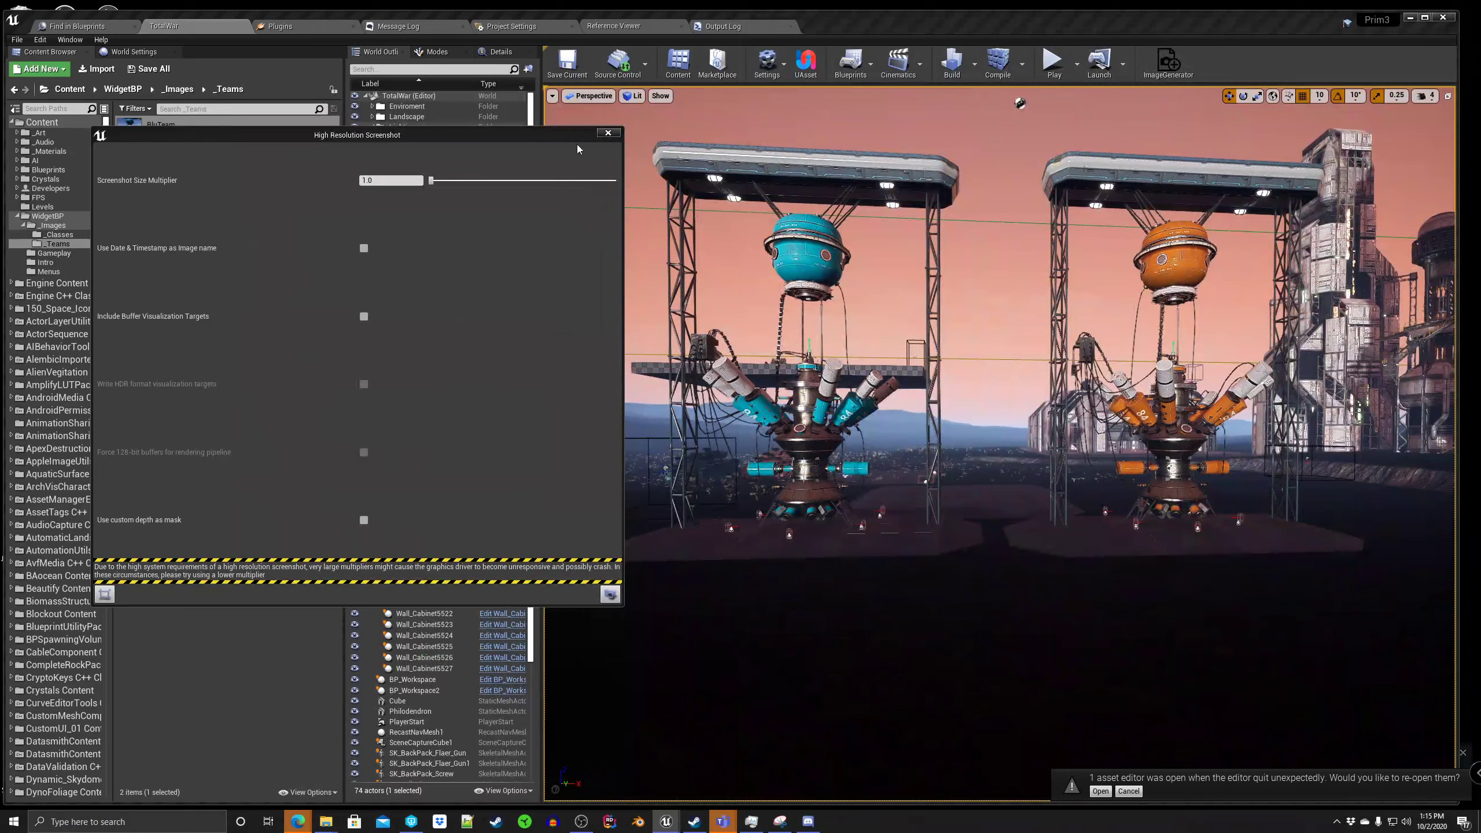
left_click_drag(503, 131, 508, 133)
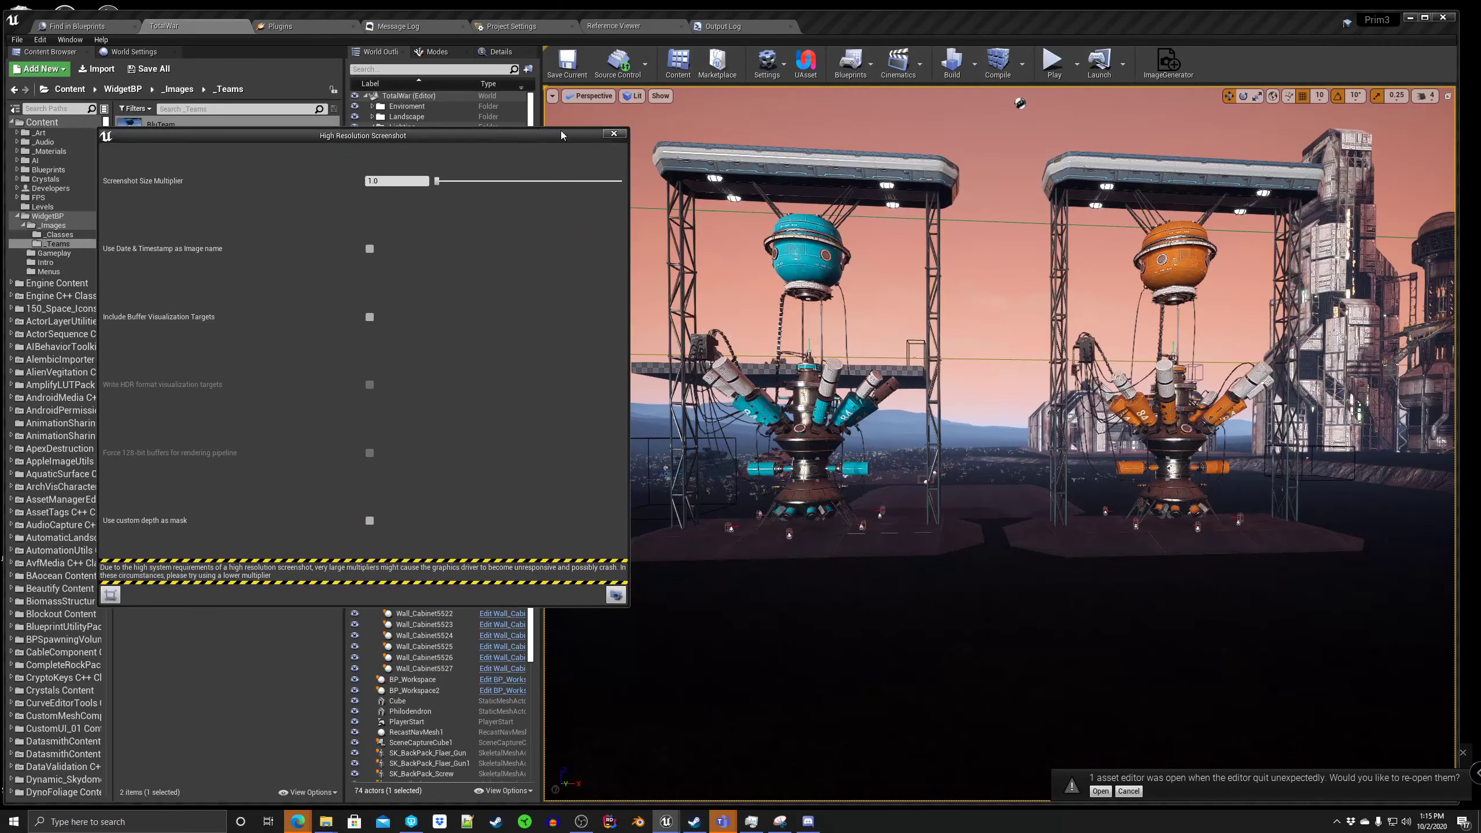
left_click(614, 134)
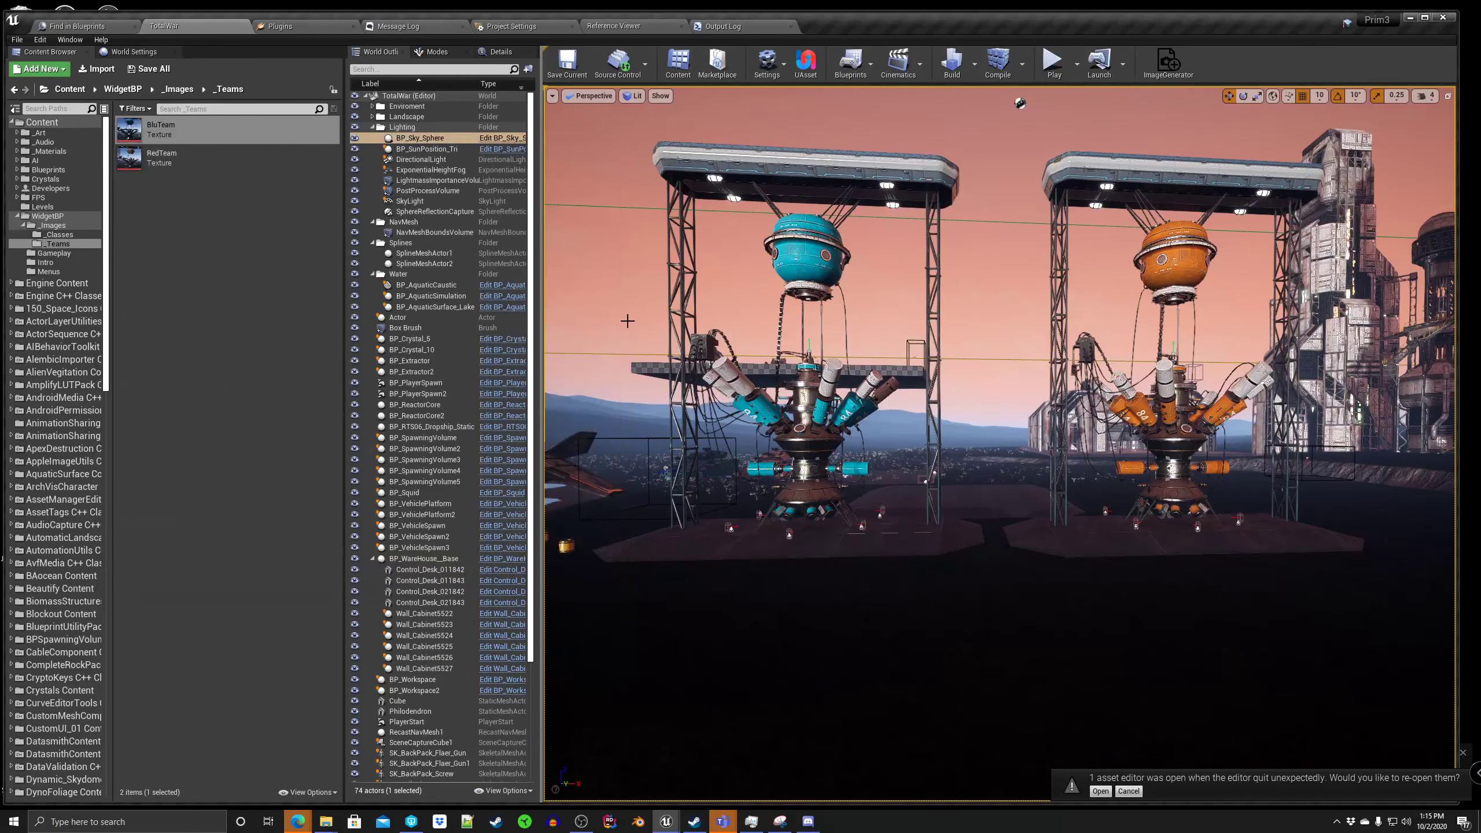
Step: Play the level in the active viewport and join Team Blu with the Assault class
left_click(374, 142)
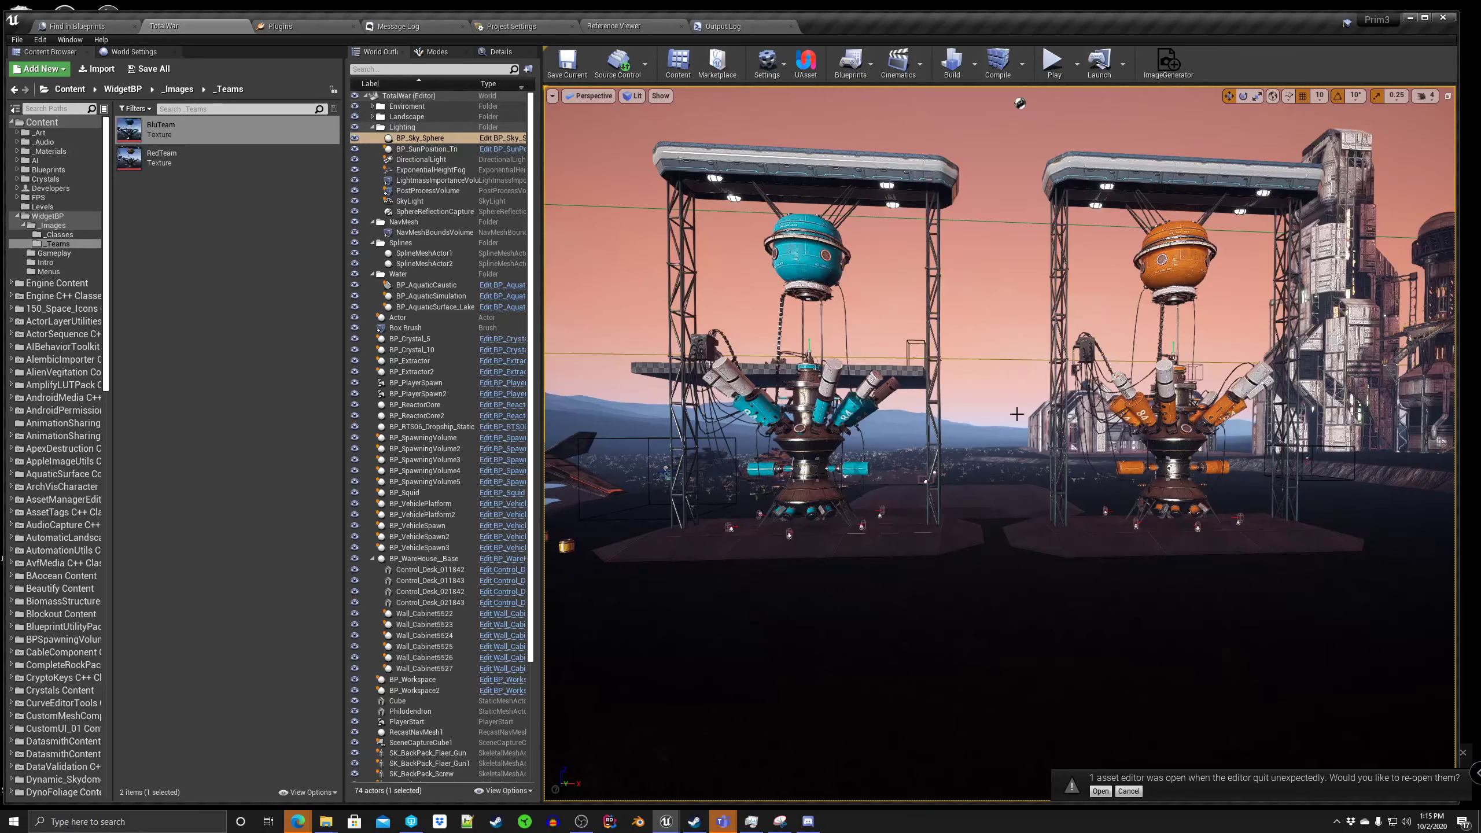
right_click_drag(998, 414, 964, 408)
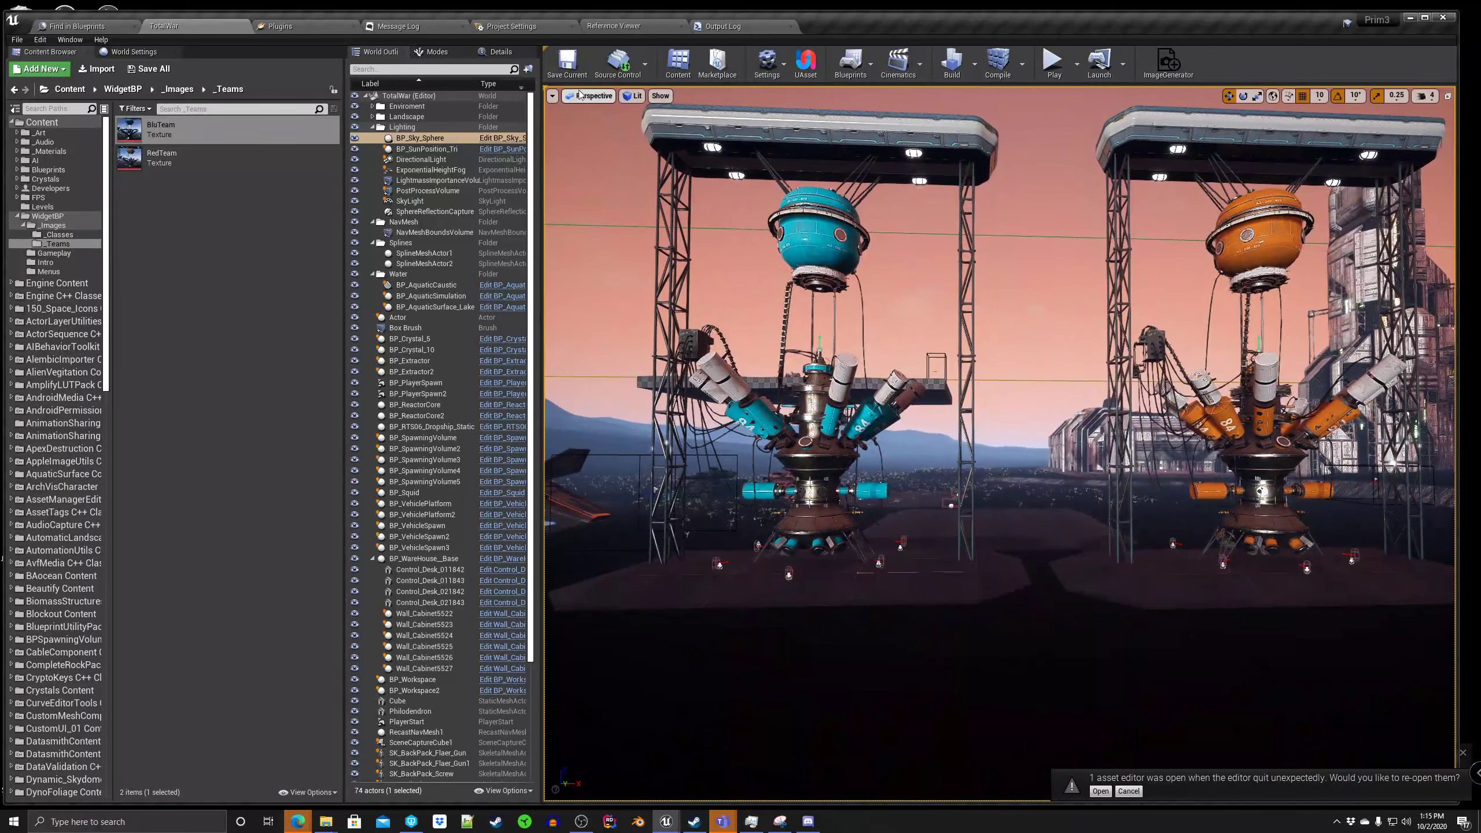
left_click(1077, 65)
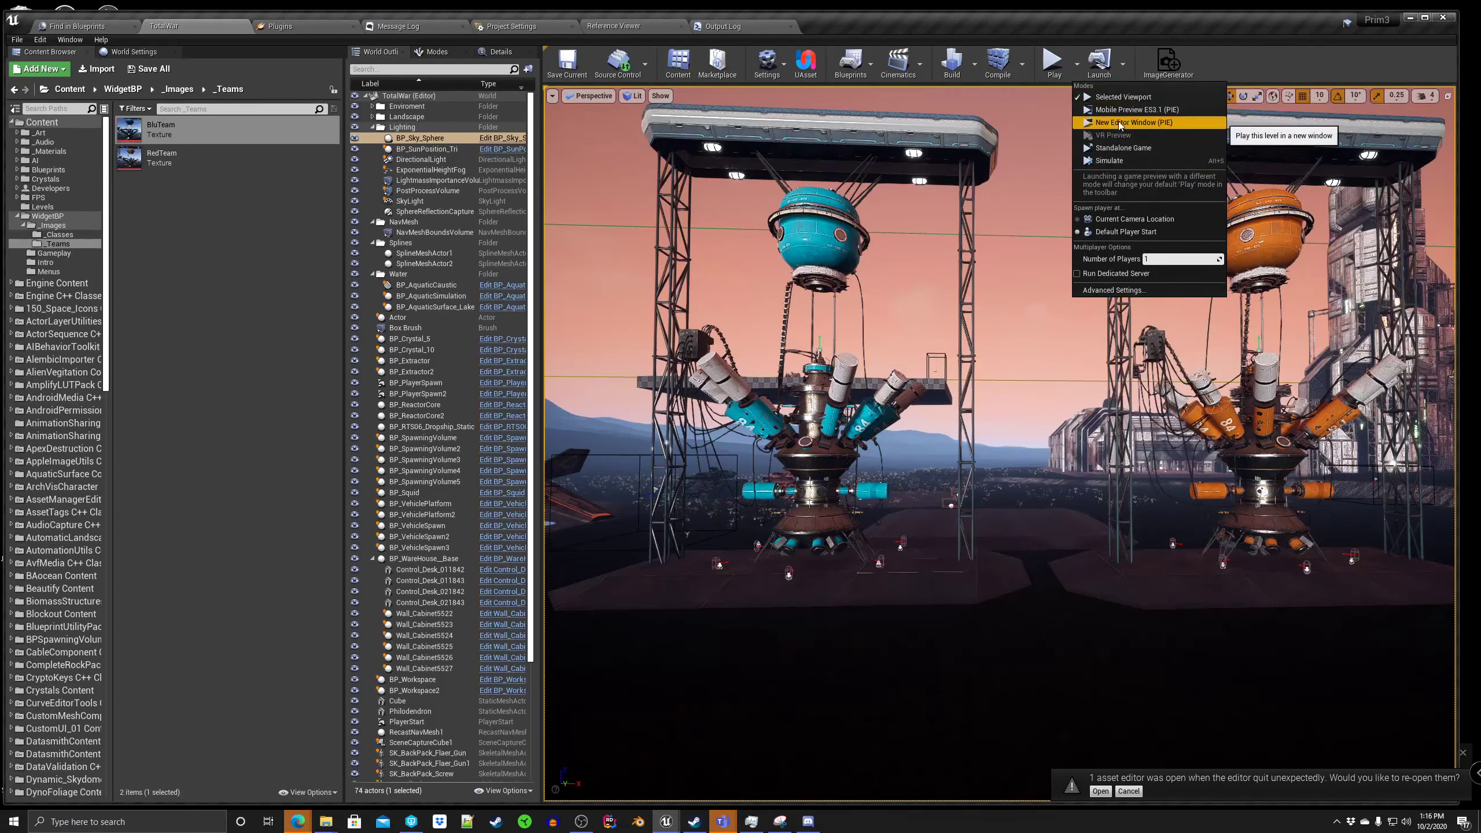
left_click(1052, 64)
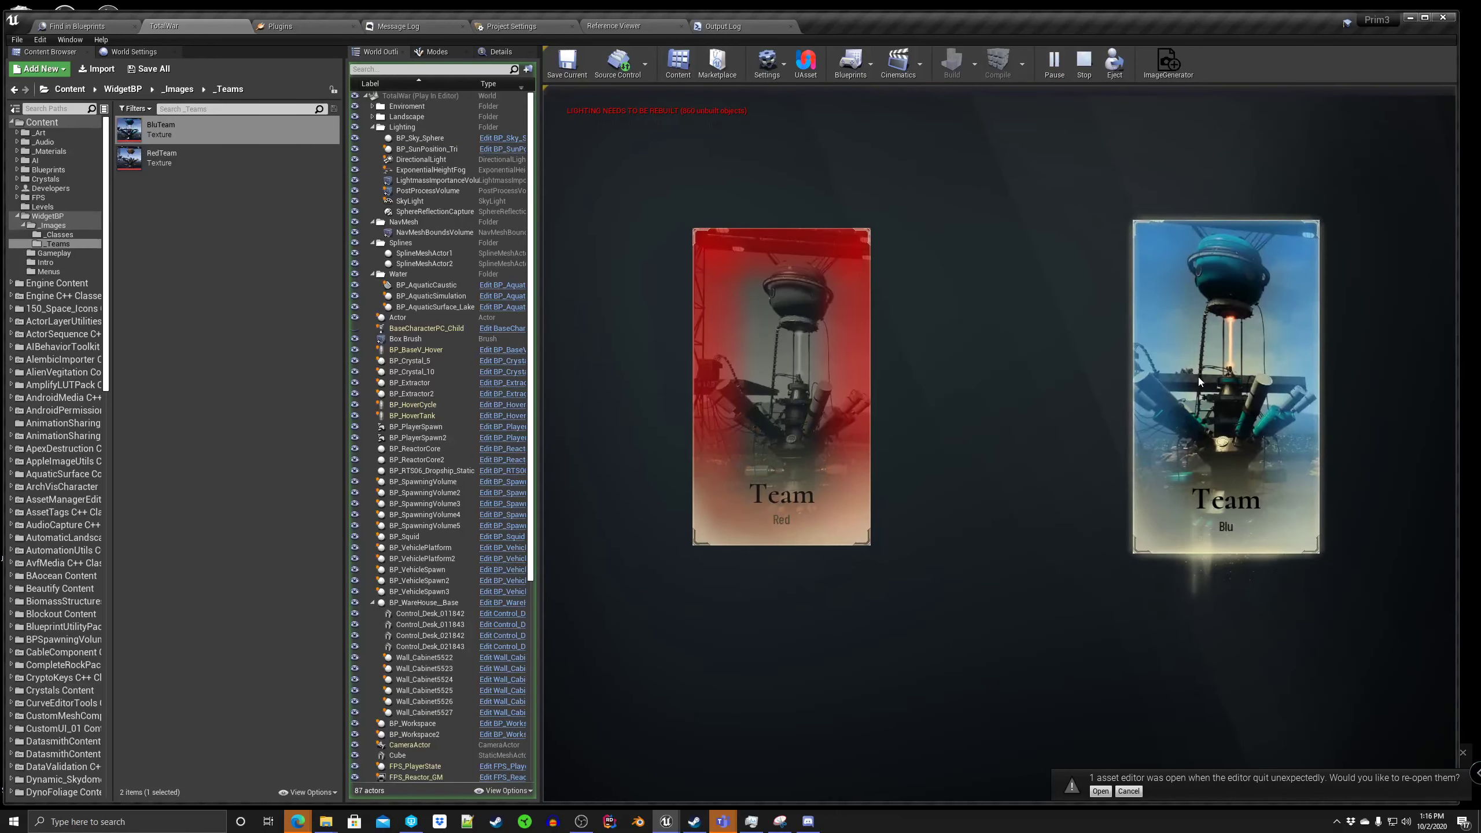
left_click(1187, 390)
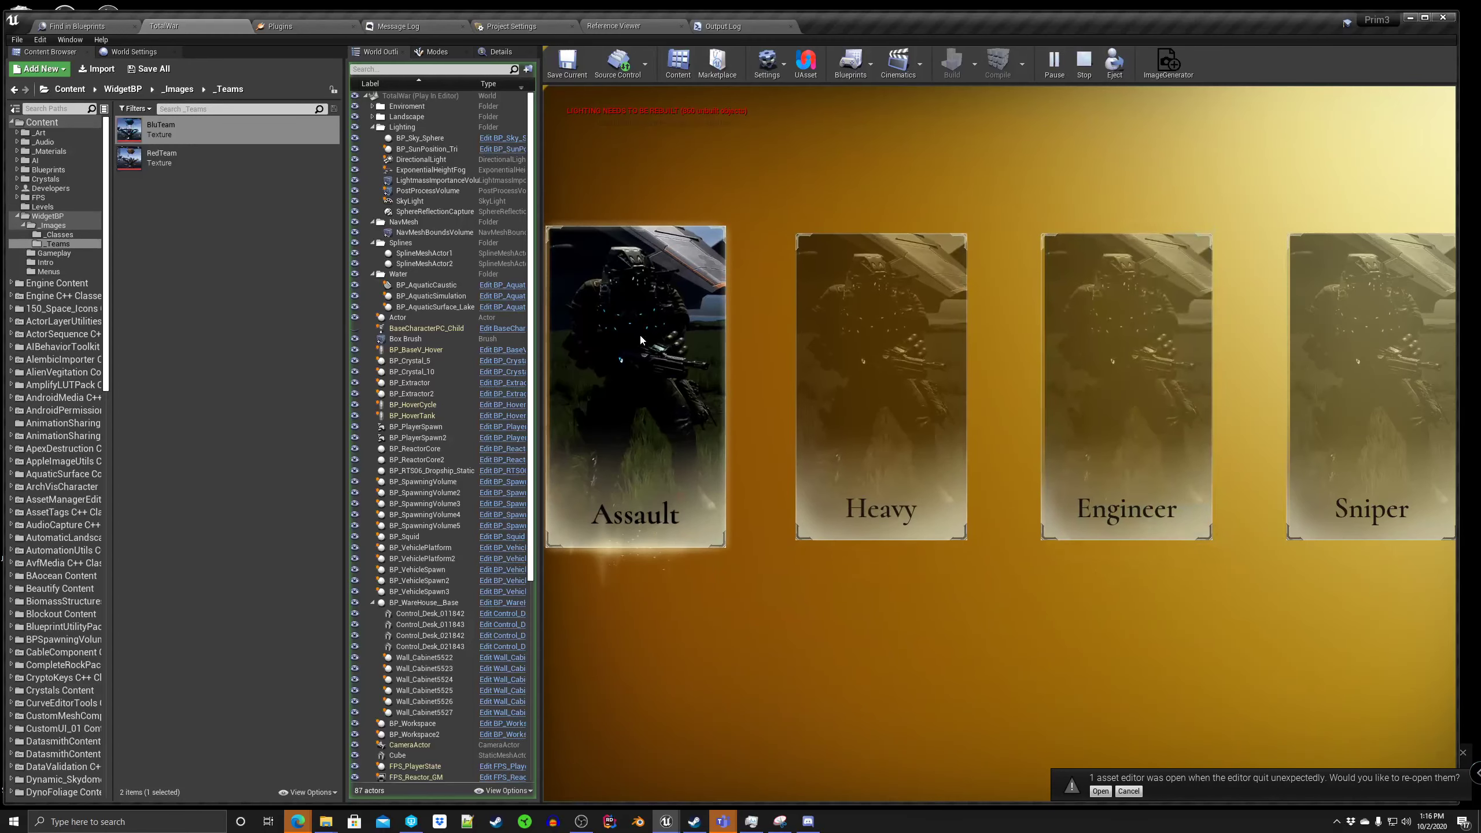
left_click(625, 432)
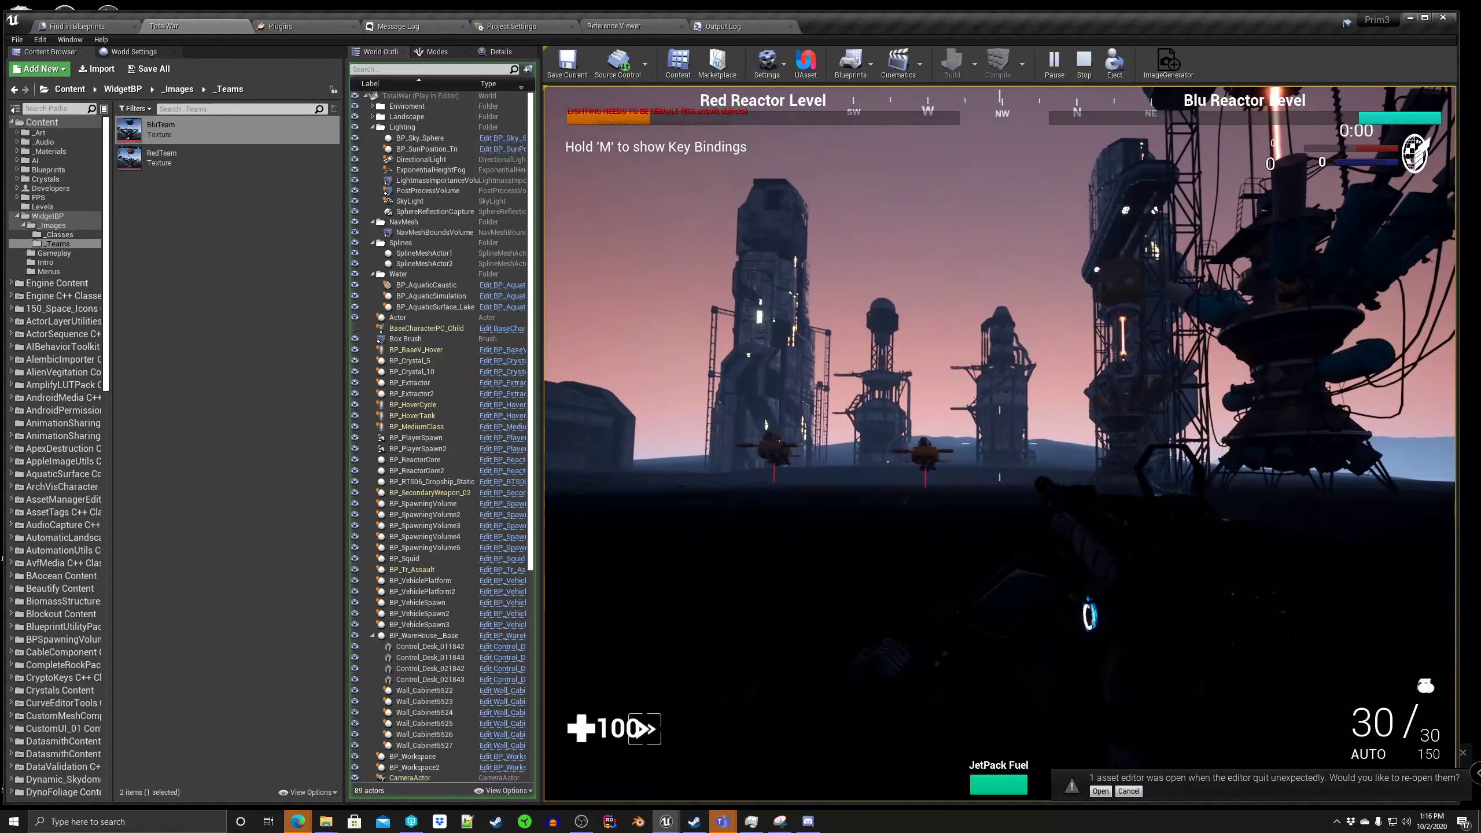
Step: Eject from the player character and fly the camera until the whole orange reactor is framed from the front
key("shift+F1")
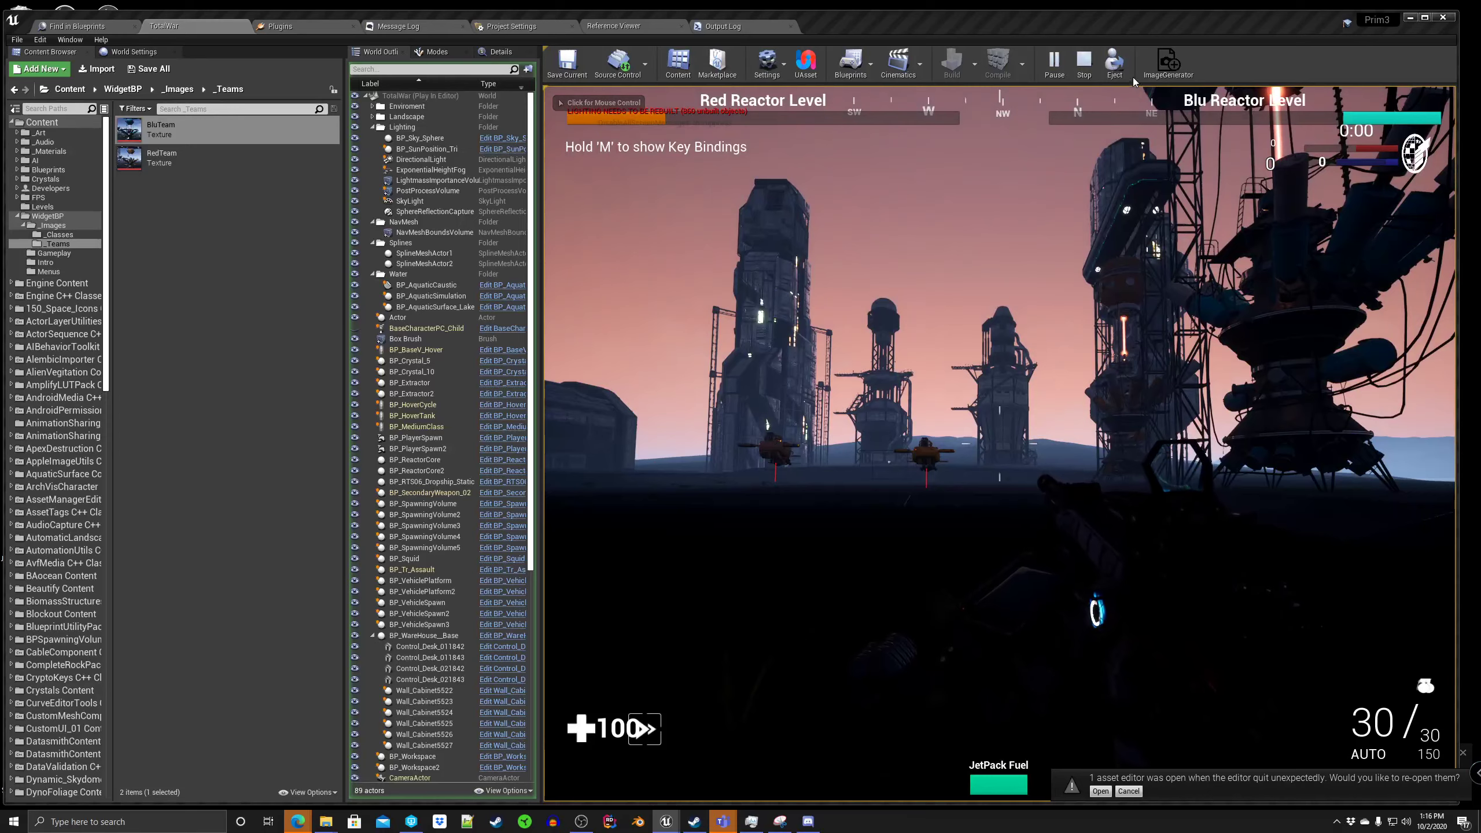
left_click(1115, 63)
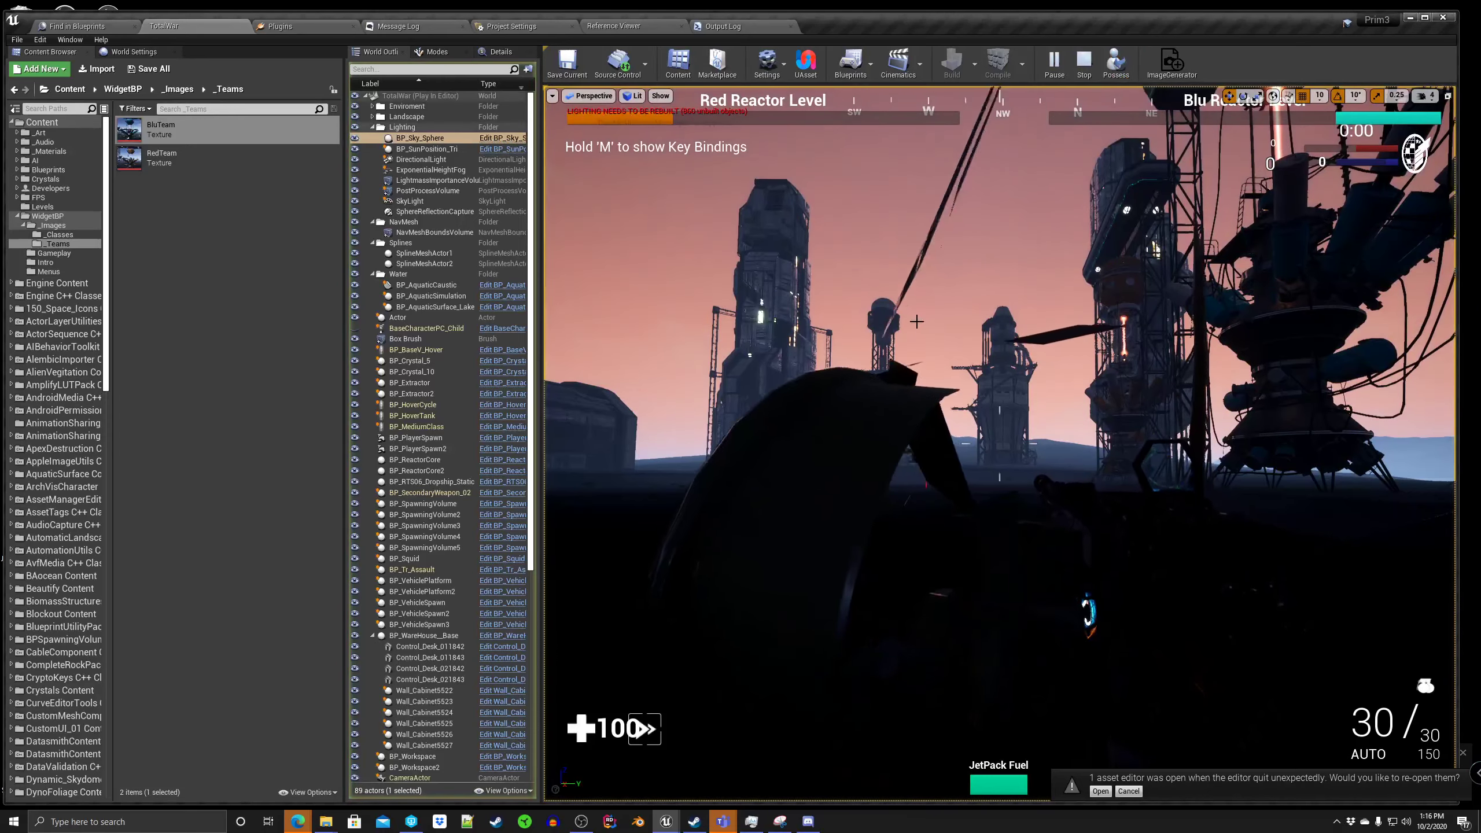
left_click(977, 119)
key("w")
right_click_drag(976, 120, 798, 128)
key("s")
key("s")
key("d")
key("w")
mouse_move(1003, 366)
right_mouse_down()
mouse_move(1038, 376)
mouse_move(1018, 363)
right_mouse_up()
key("d")
mouse_move(1003, 423)
right_mouse_down()
mouse_move(953, 436)
mouse_move(1012, 439)
right_mouse_up()
key("d")
key("s")
key("w")
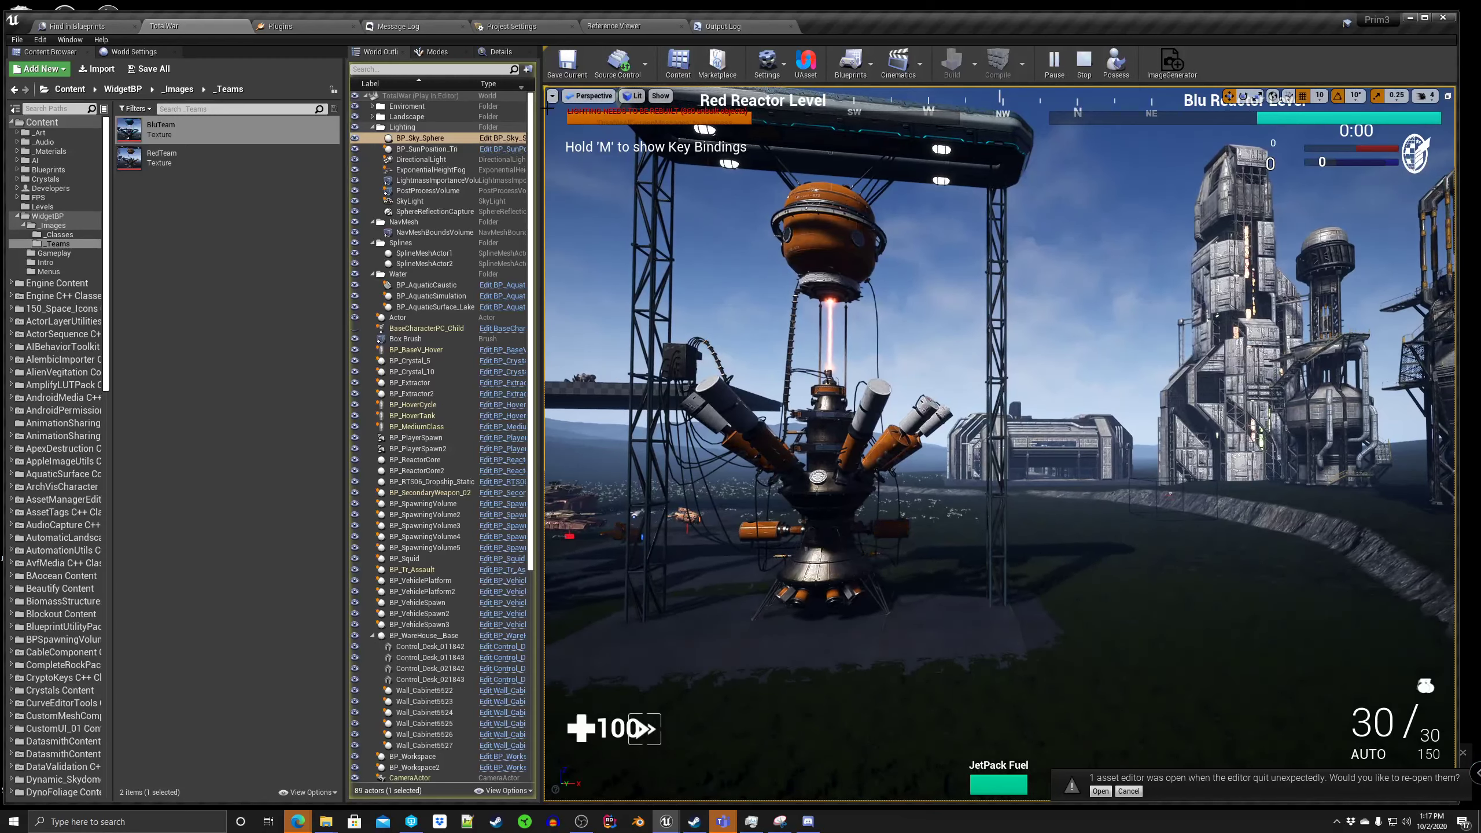
Step: Take a high resolution screenshot with the capture region drawn around the orange reactor between its support towers
left_click(552, 97)
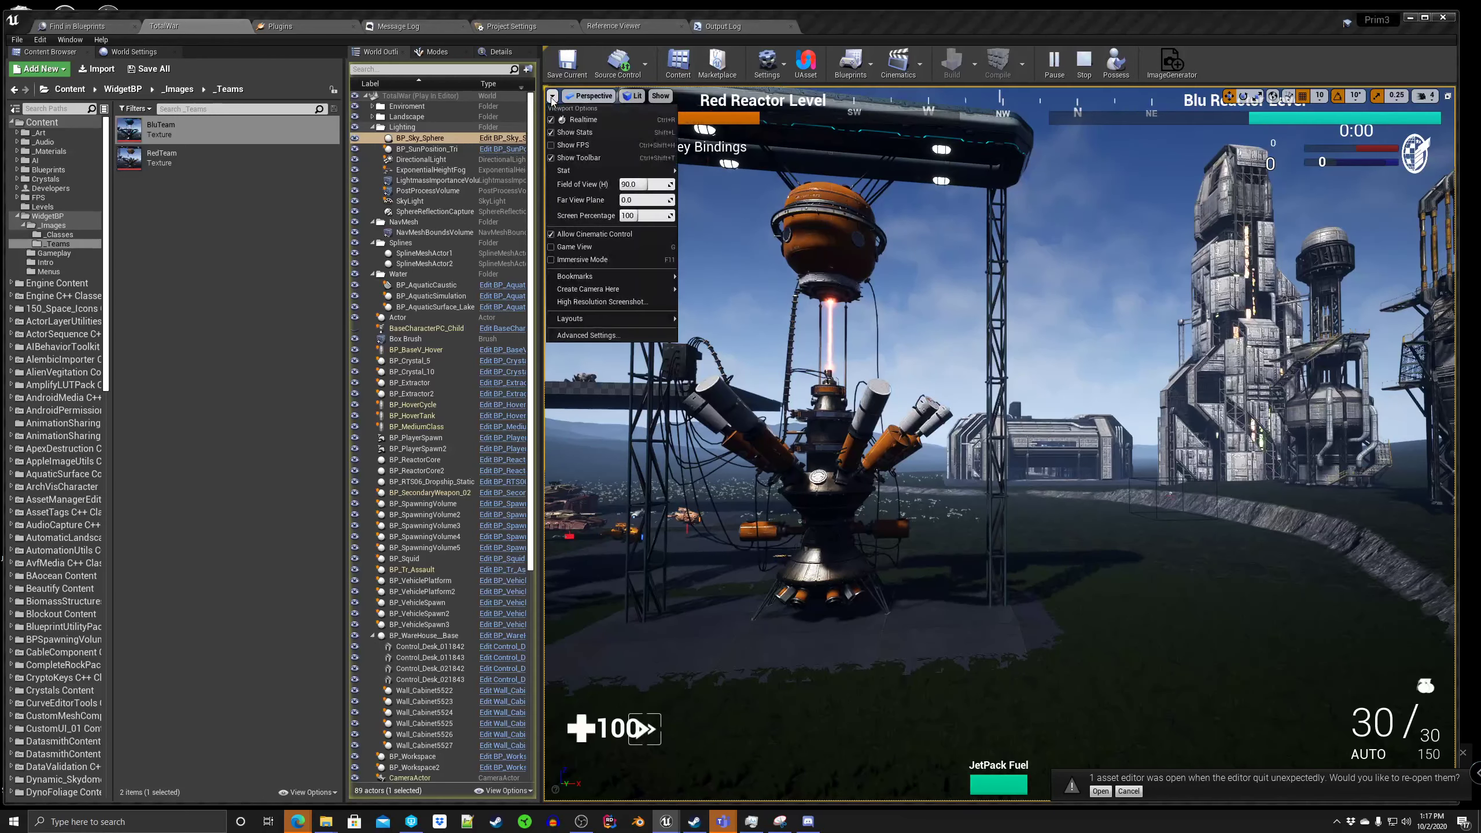
left_click(571, 301)
left_click_drag(711, 344, 284, 236)
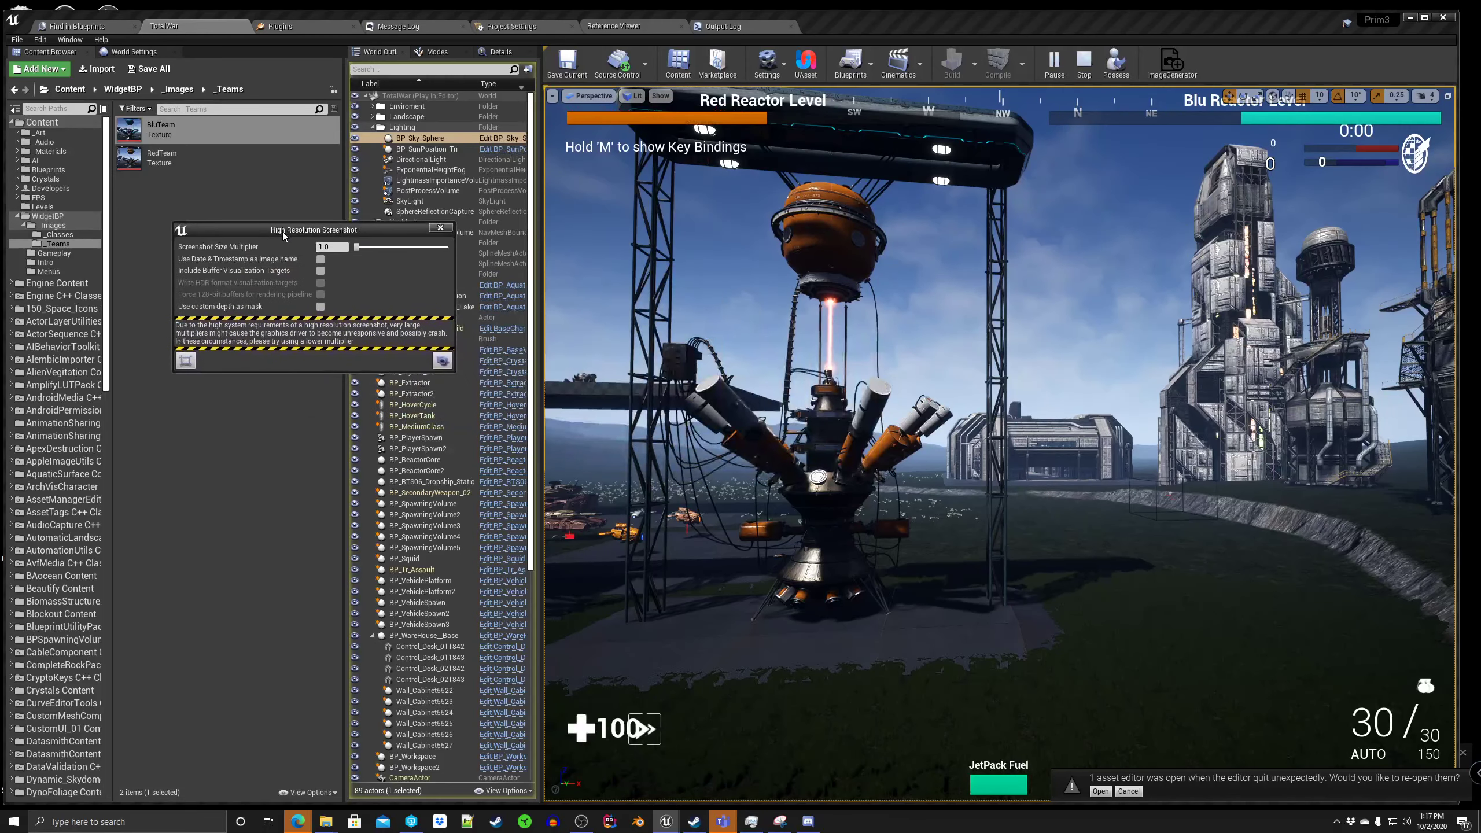
left_click(186, 361)
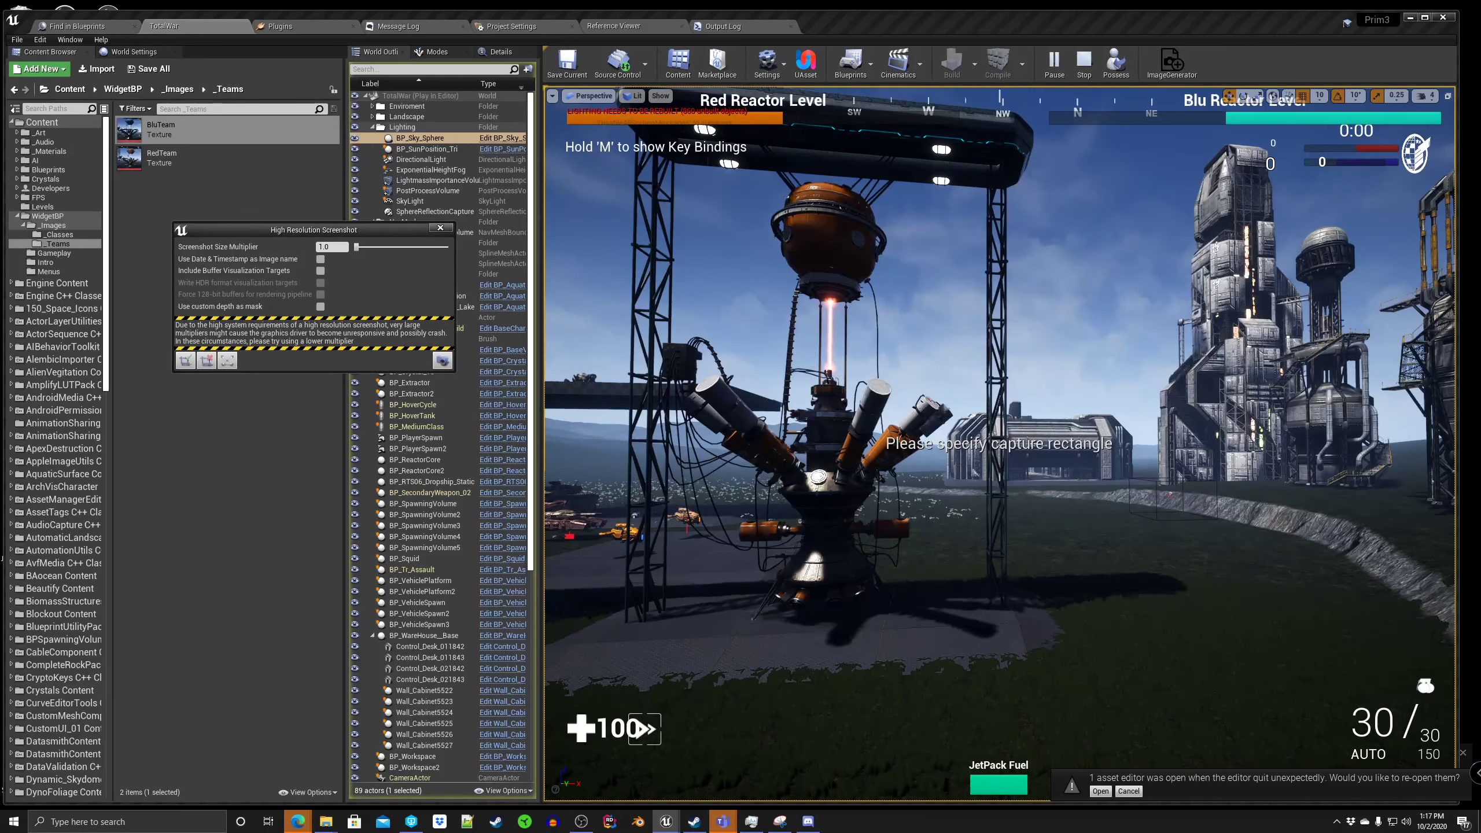
left_click_drag(661, 174, 990, 636)
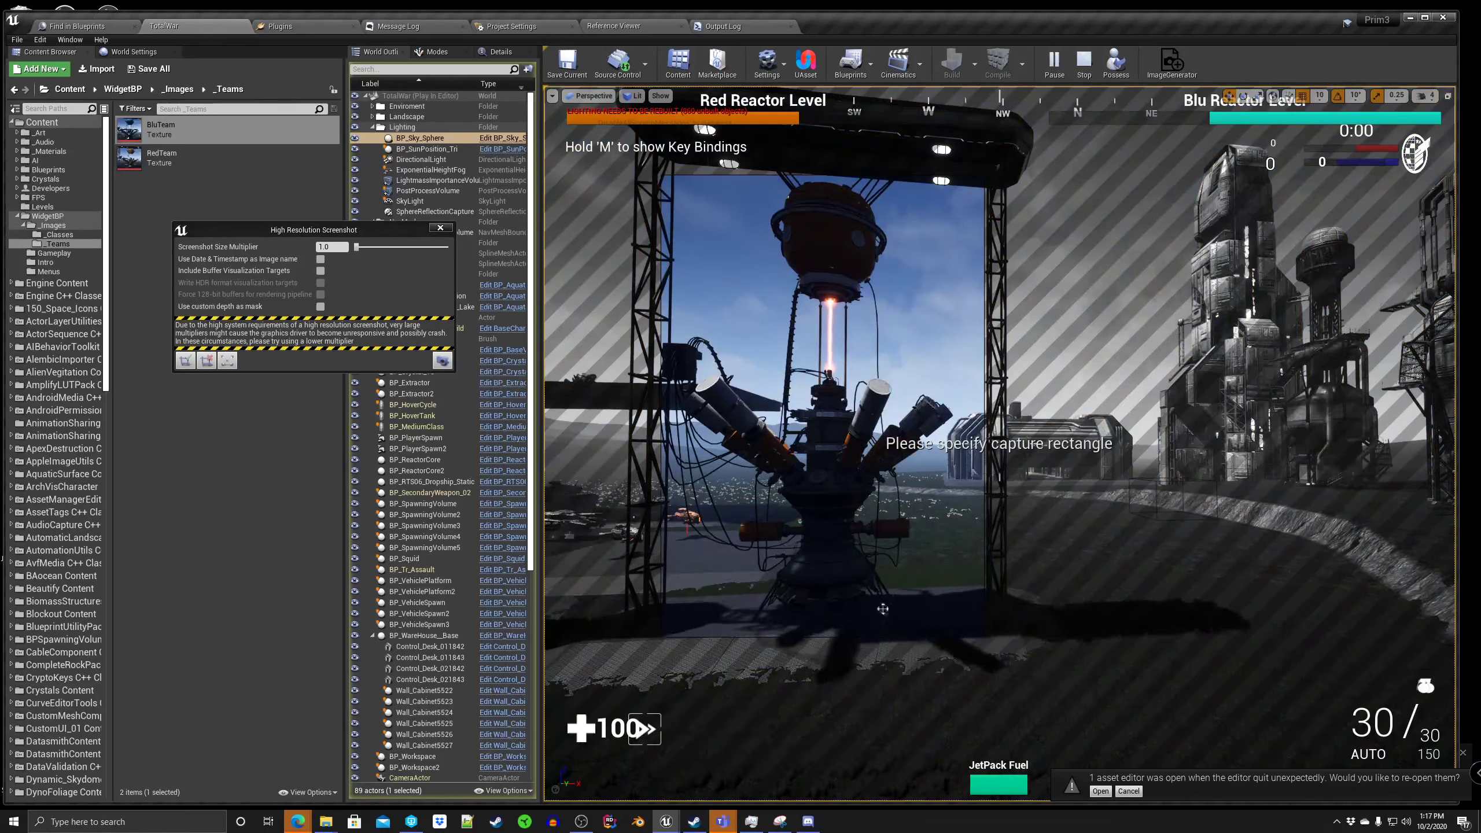
left_click(443, 361)
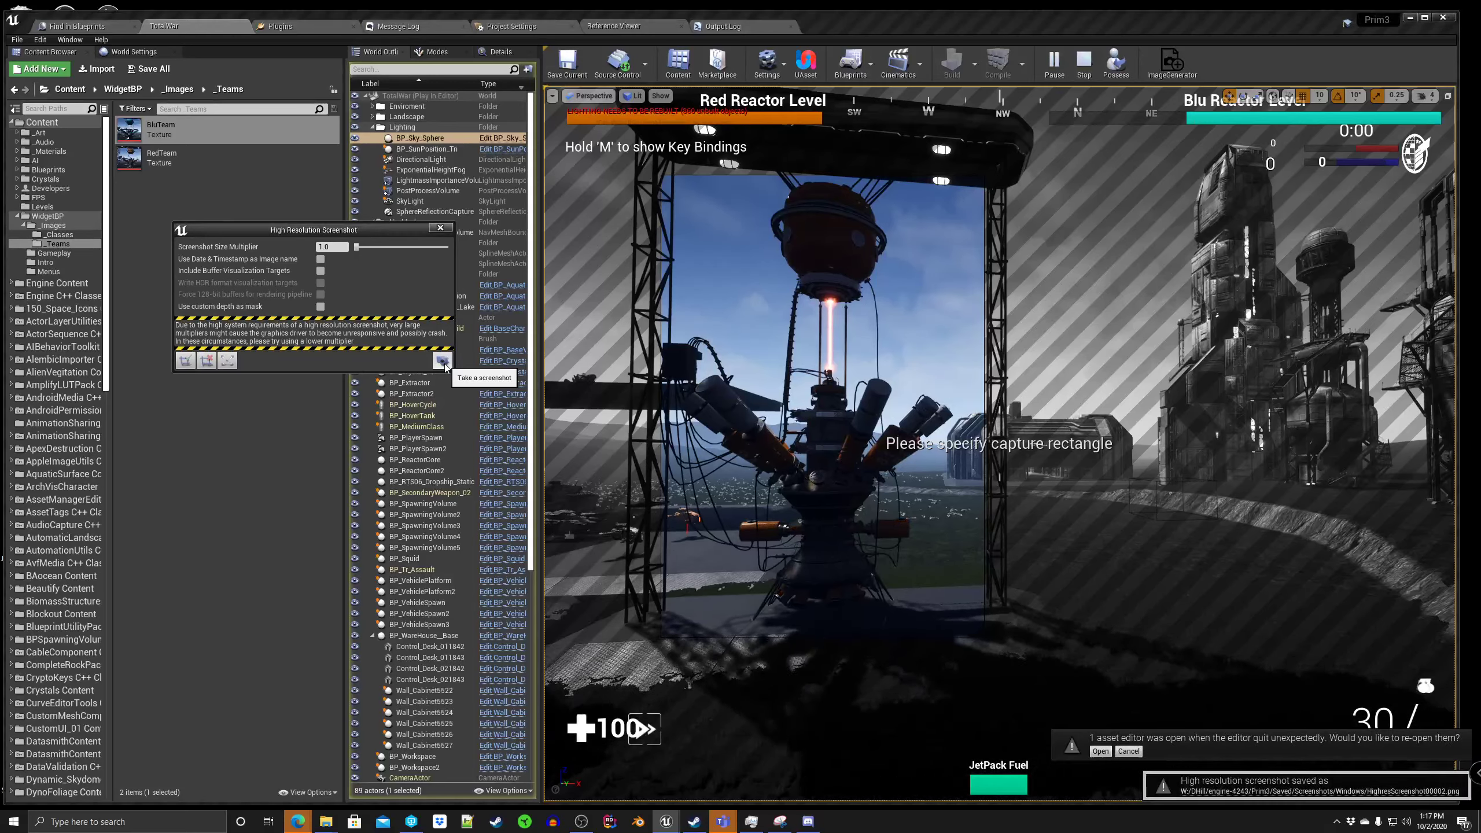
Step: Open the saved screenshots folder and view AssaultClass.png and AssaultClass_02.png, closing each image and the folder
left_click(1232, 791)
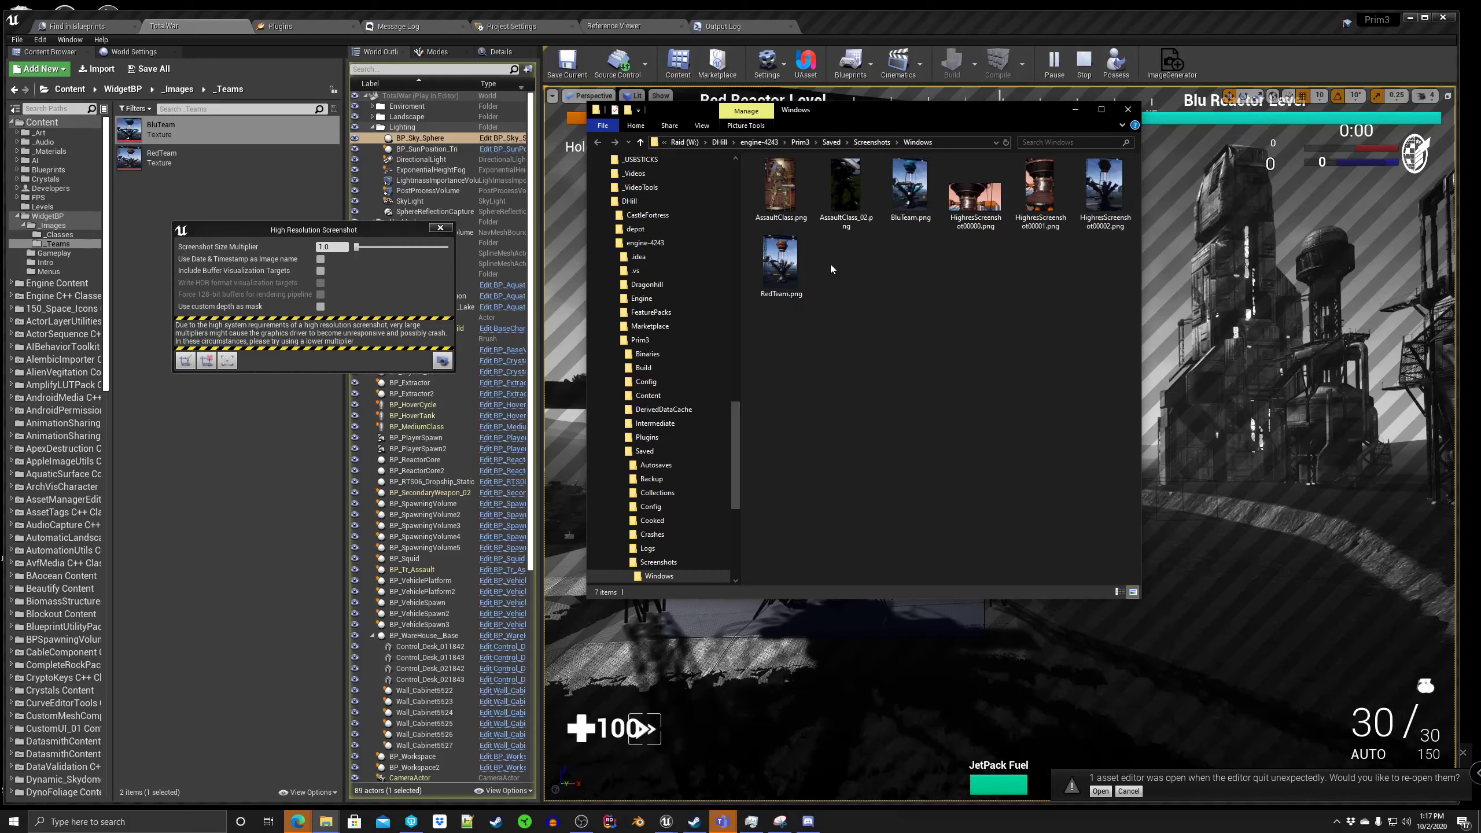
double_click(782, 194)
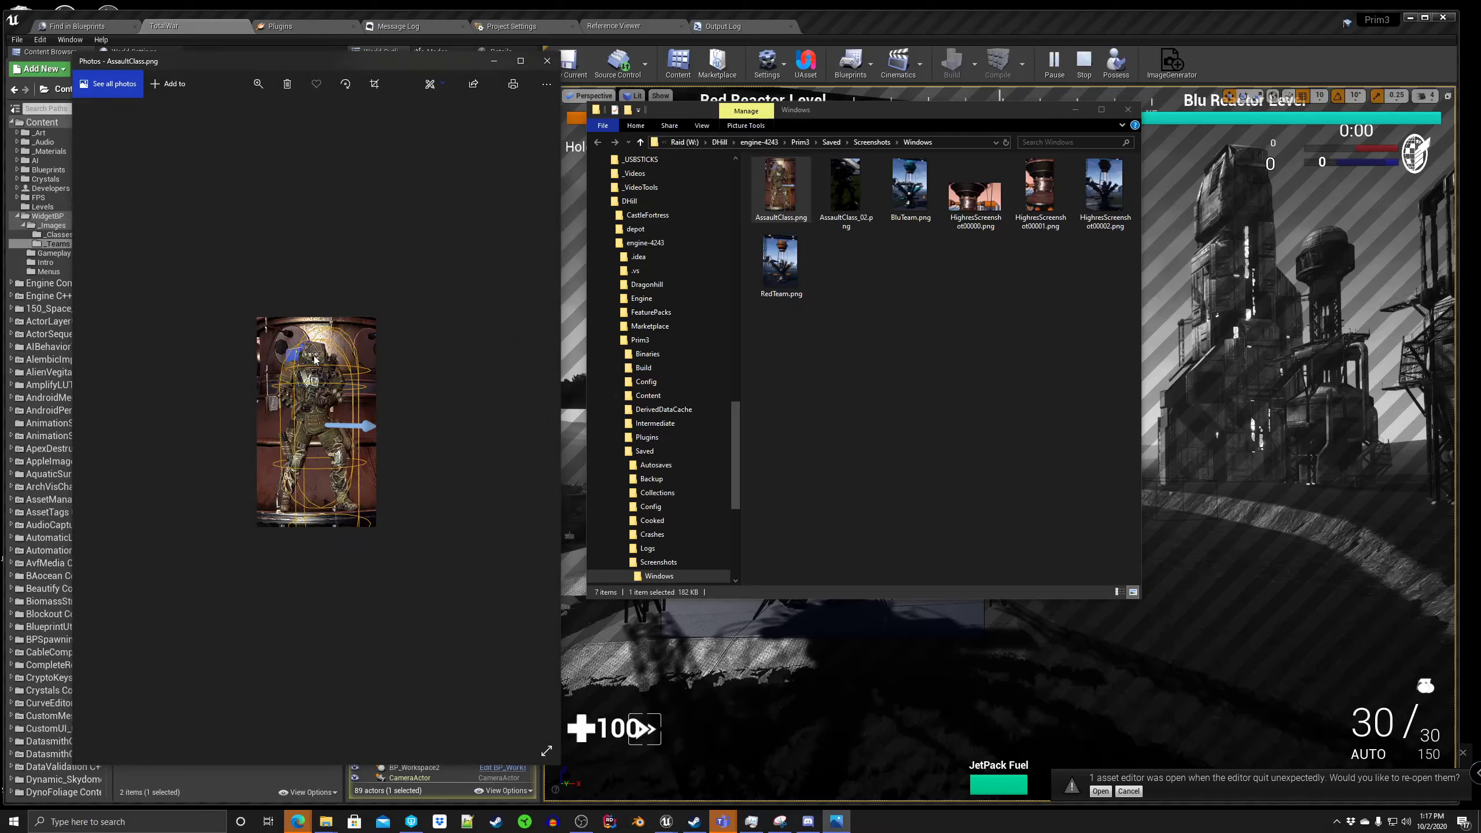
left_click(543, 62)
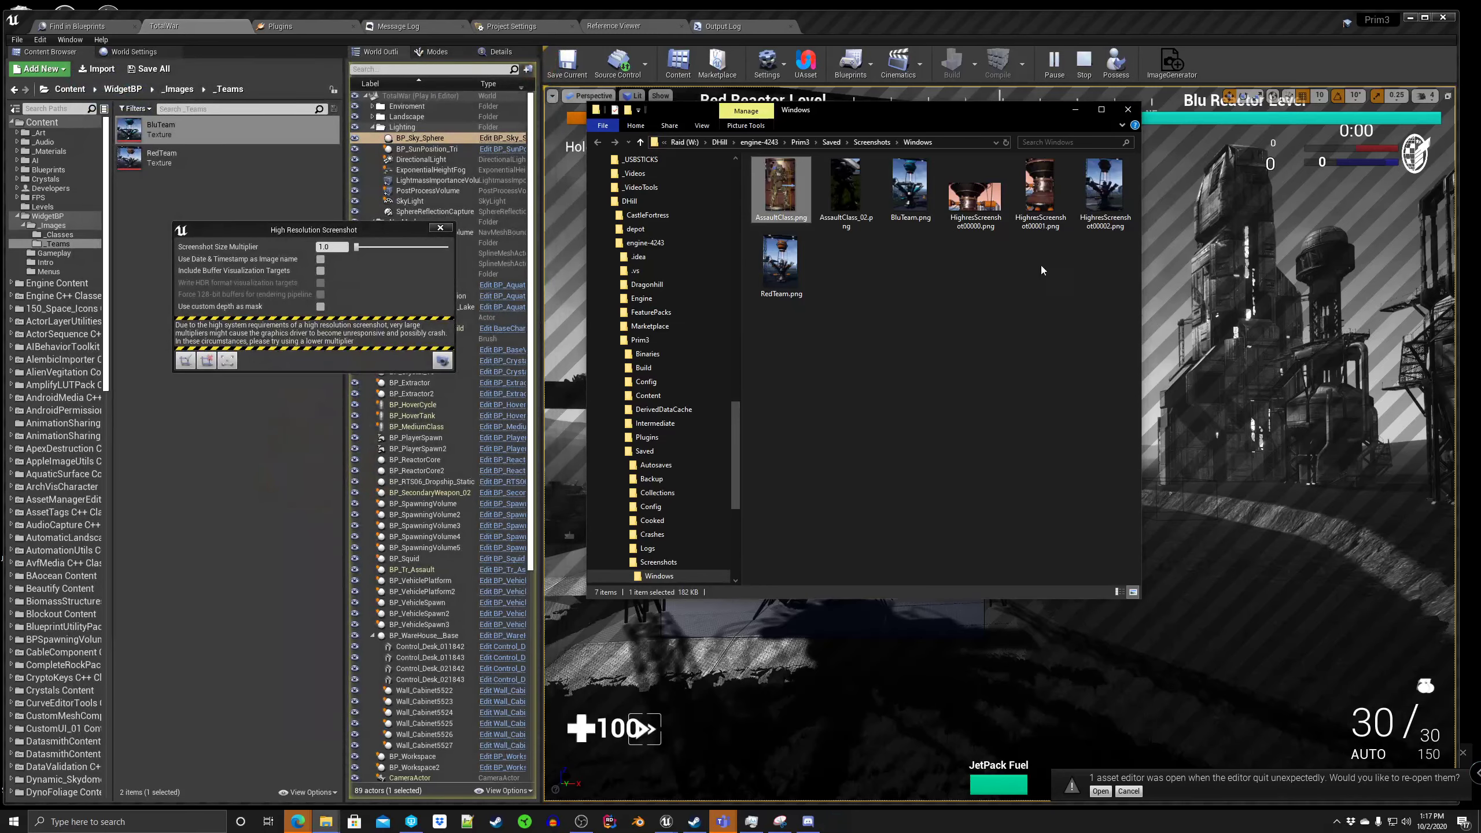
double_click(846, 188)
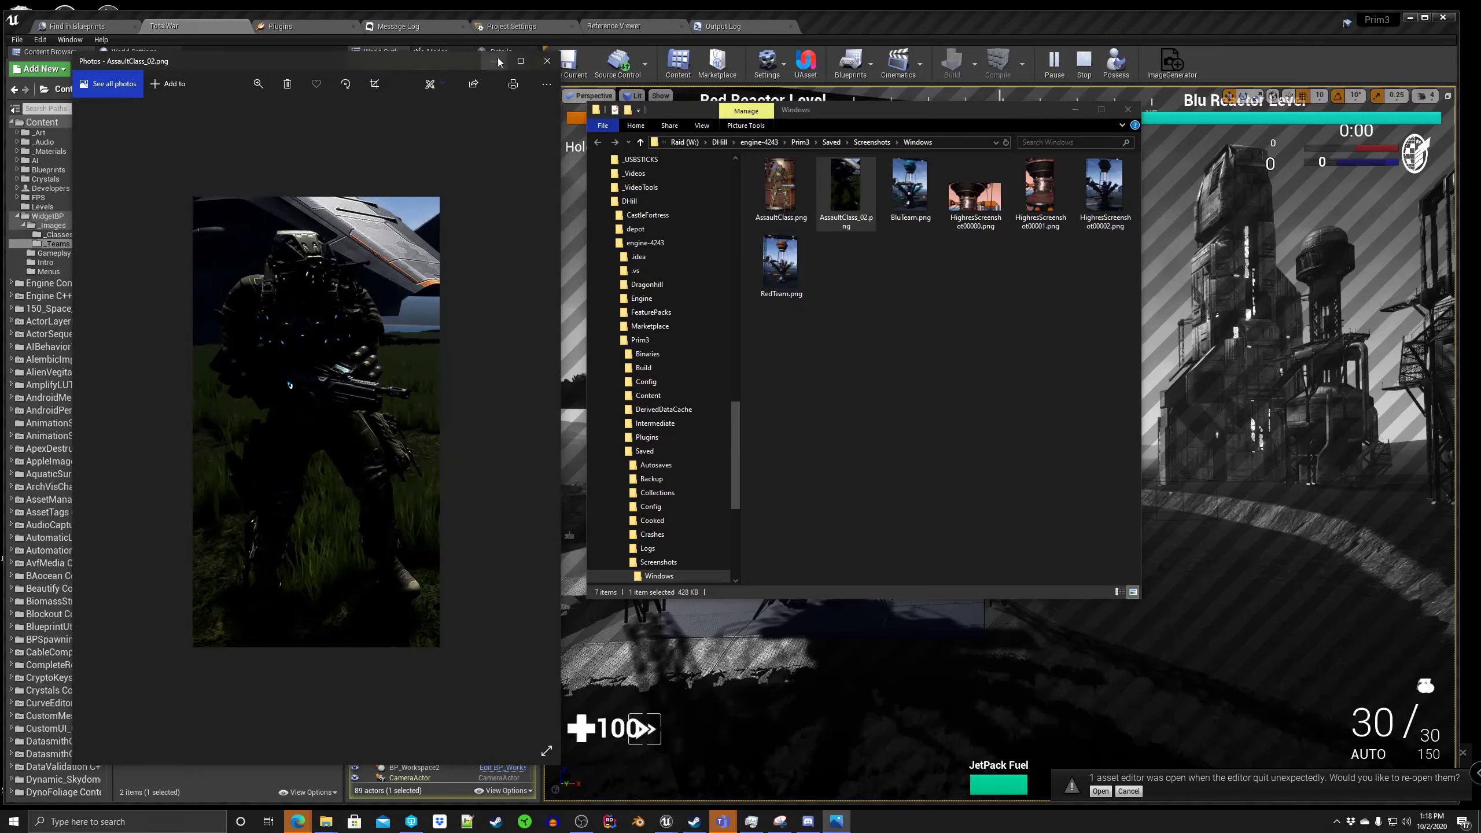
left_click(546, 62)
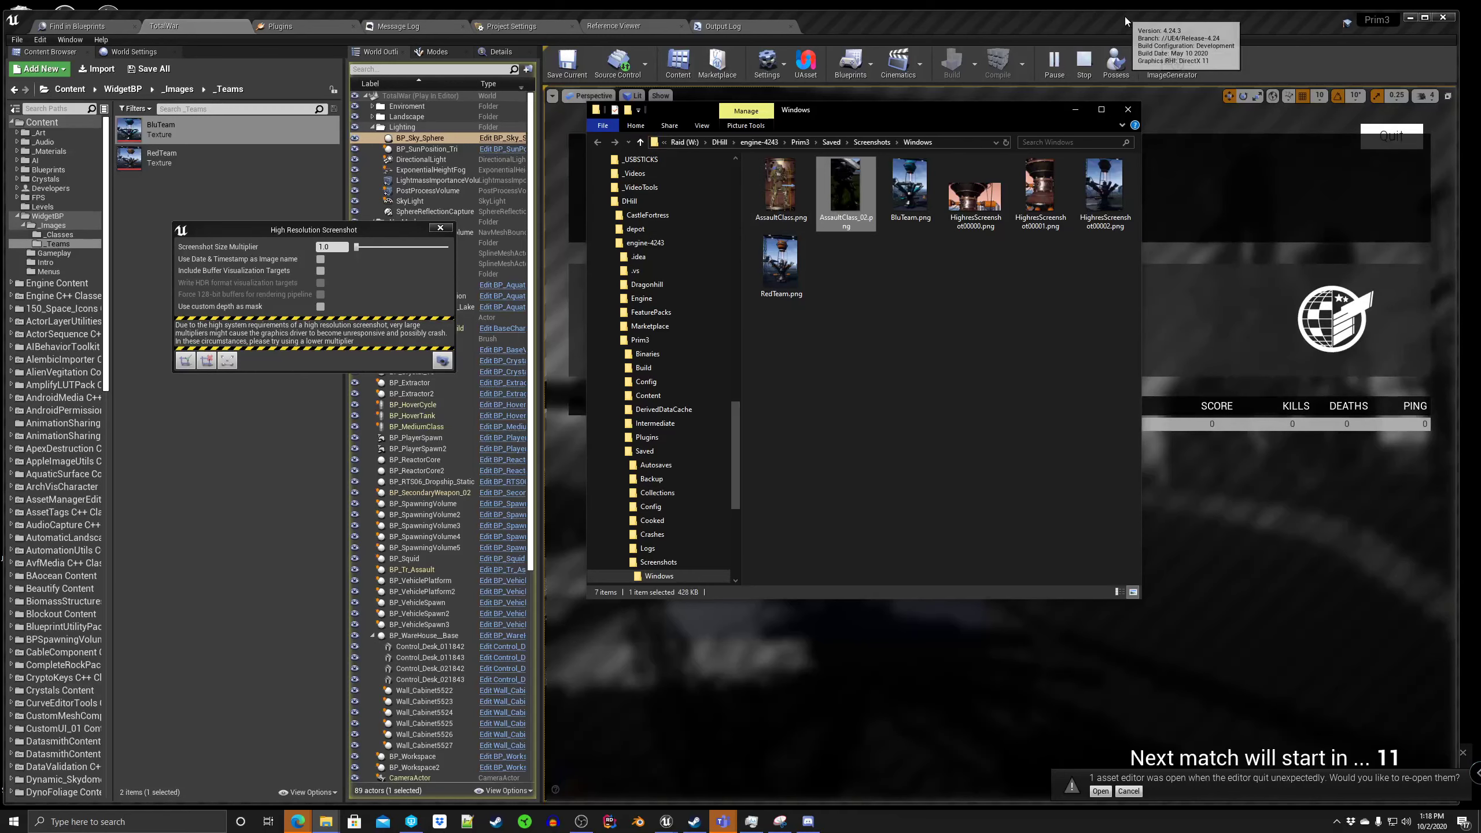
left_click(1126, 110)
Step: Stop the play session and close the High Resolution Screenshot dialog
left_click(1084, 61)
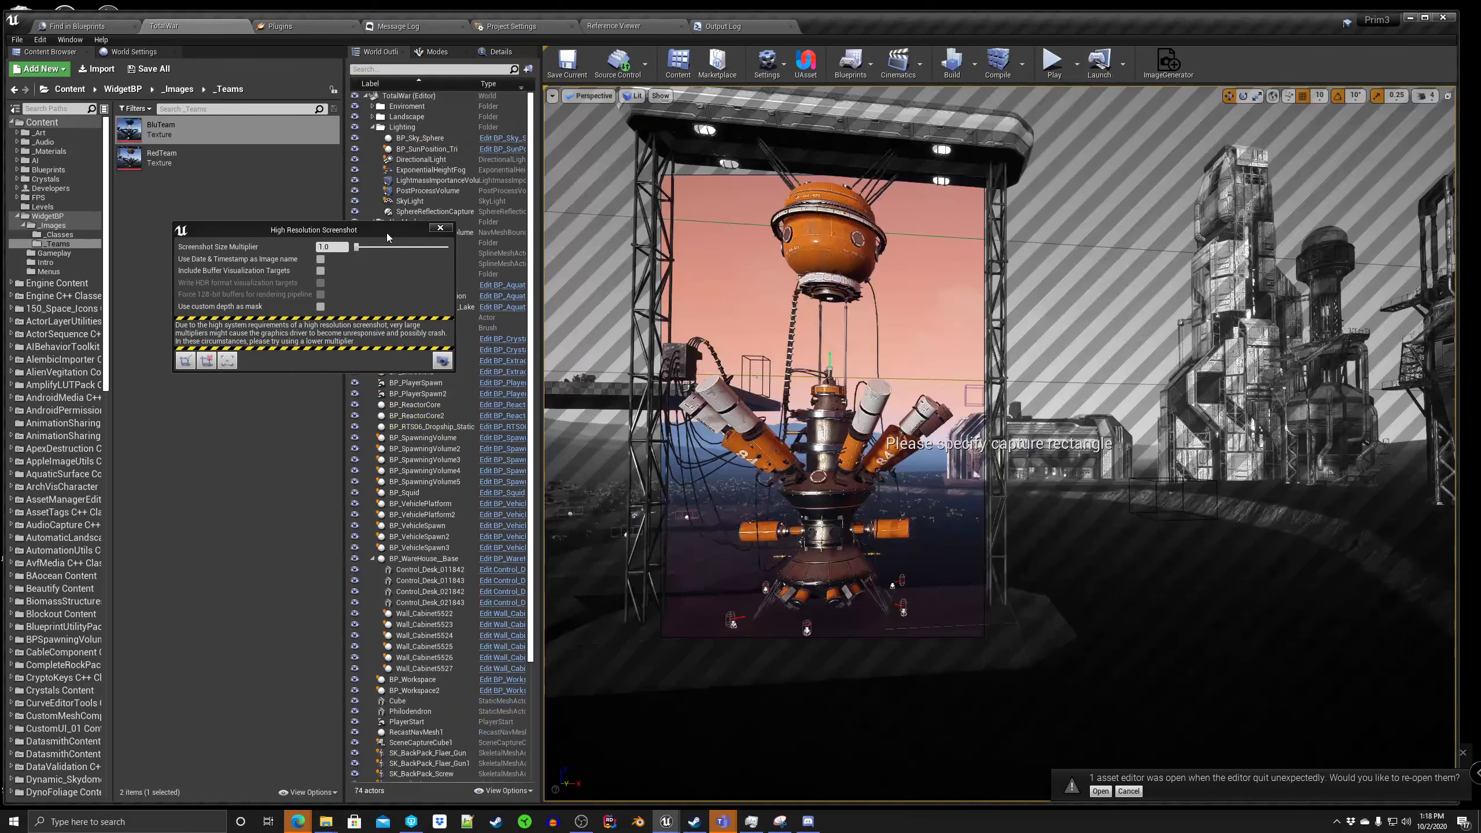
left_click_drag(386, 230, 516, 241)
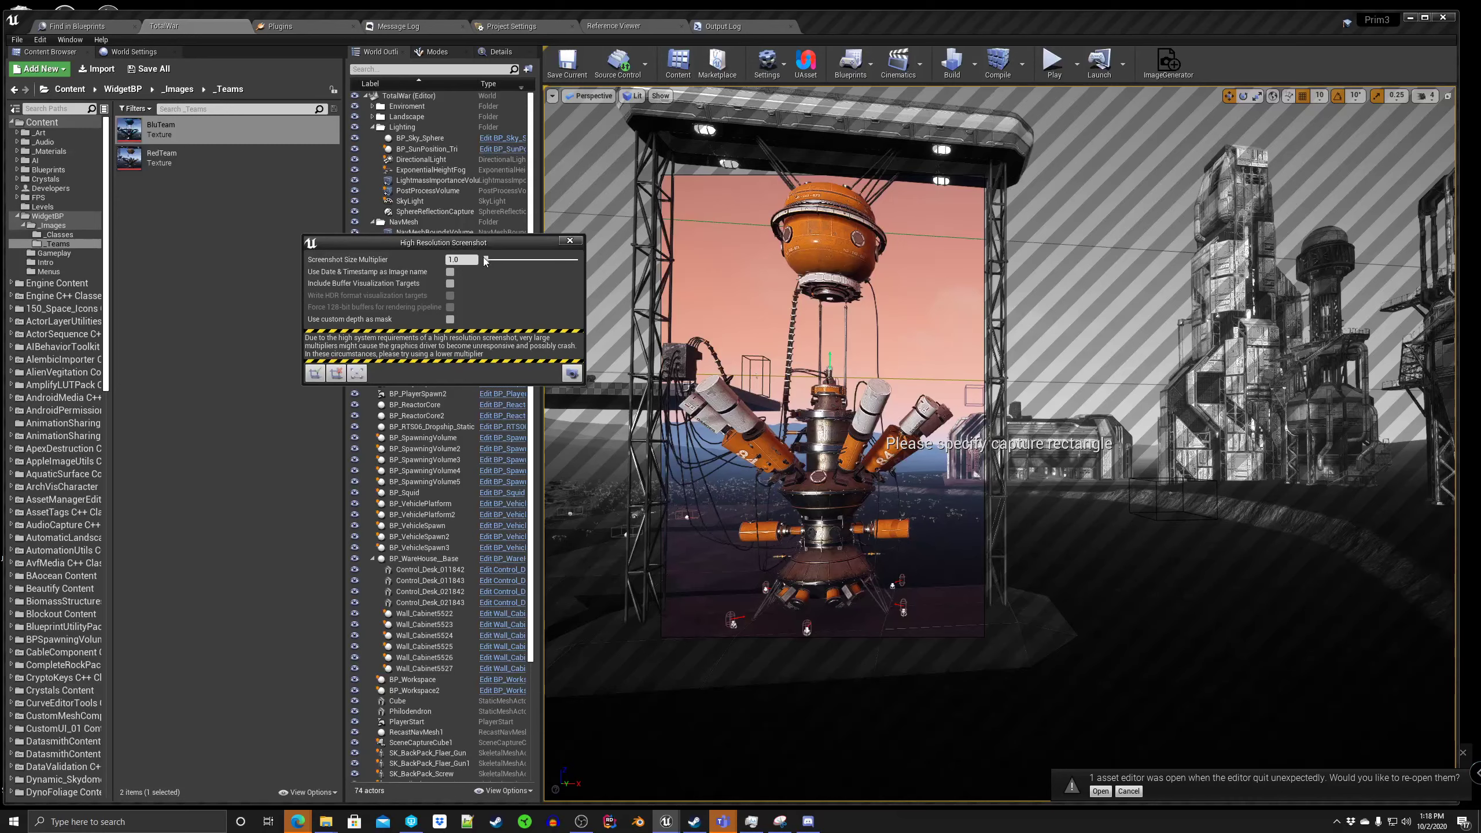
mouse_move(486, 260)
left_mouse_down()
mouse_move(554, 266)
mouse_move(486, 262)
left_mouse_up()
left_click(450, 273)
left_click_drag(584, 386, 607, 501)
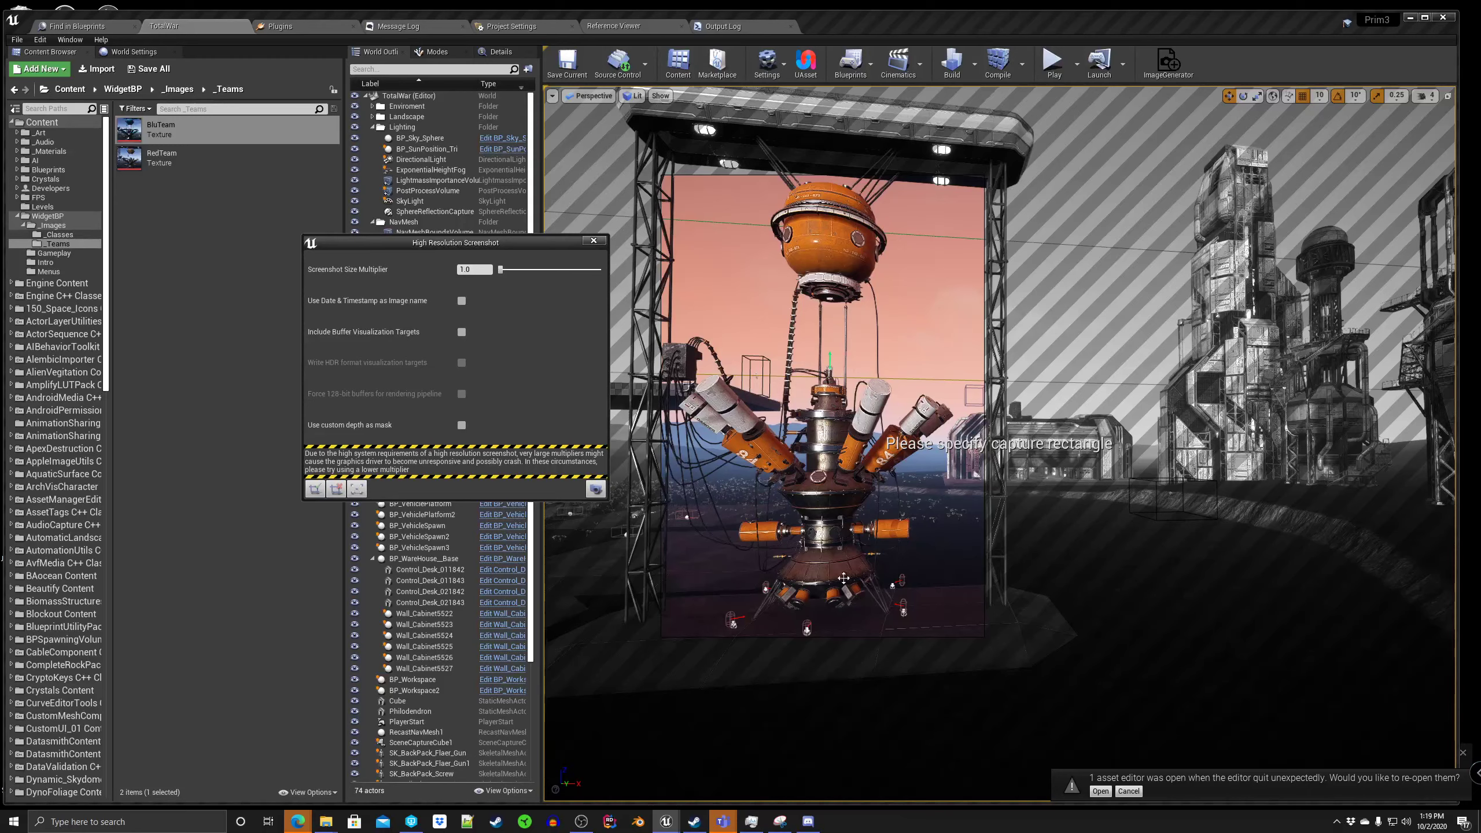
left_click(594, 241)
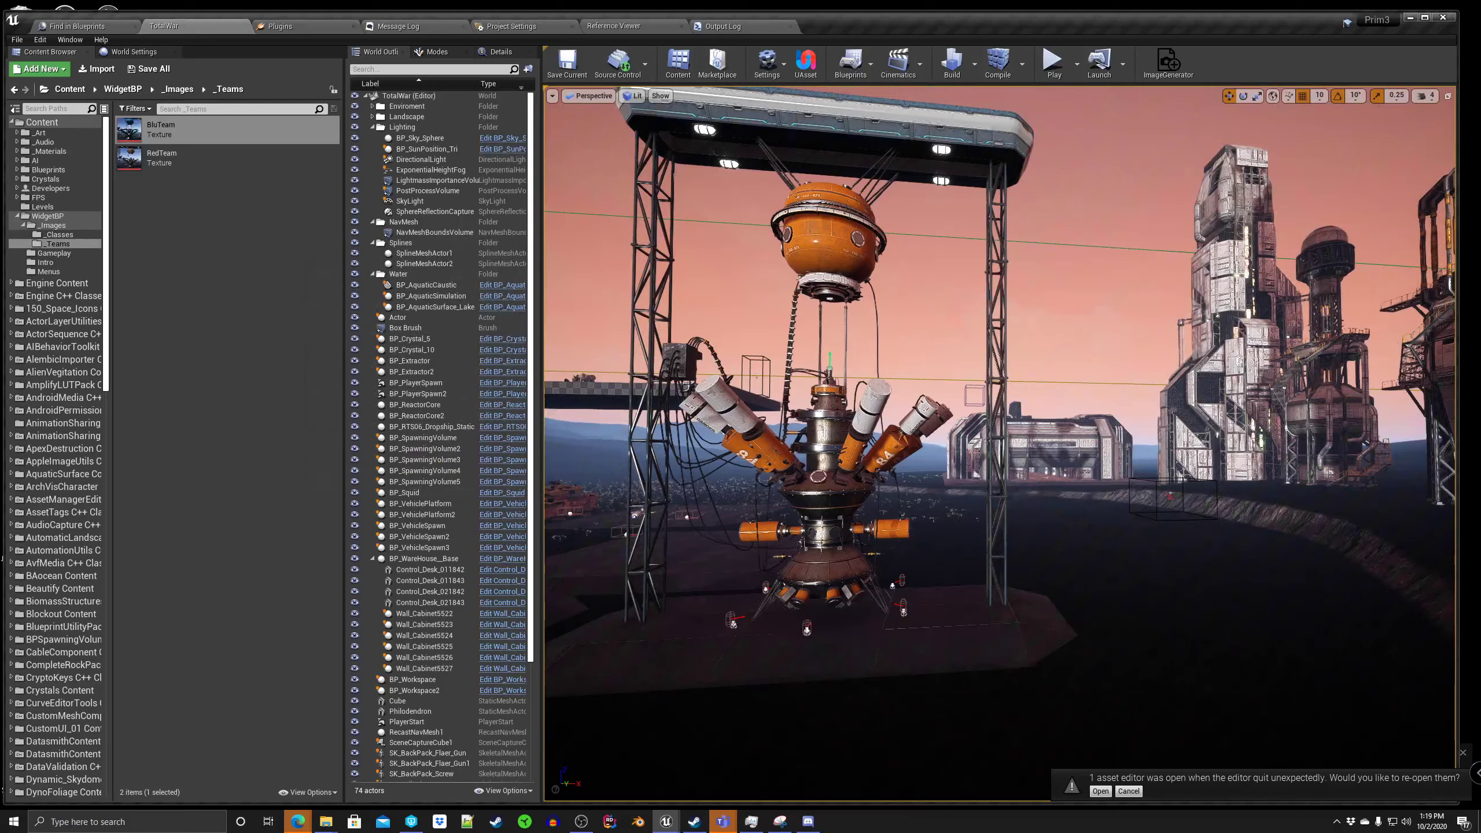
mouse_move(1480, 49)
left_mouse_down()
mouse_move(612, 31)
mouse_move(460, 54)
mouse_move(1480, 76)
left_mouse_up()
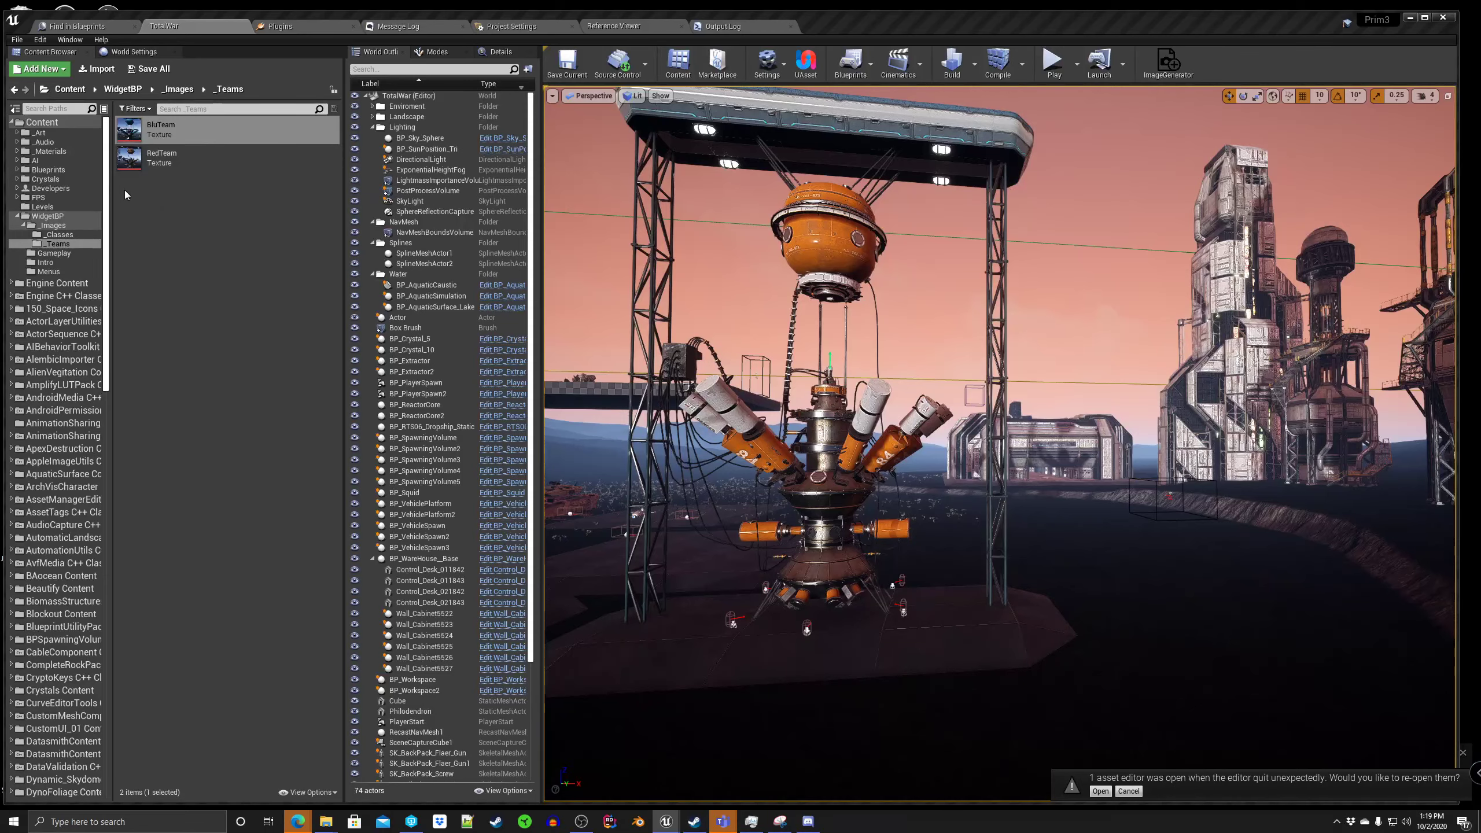
Step: Import HighresScreenshot00000.png from the saved screenshots folder into the _Teams content folder
left_click(100, 68)
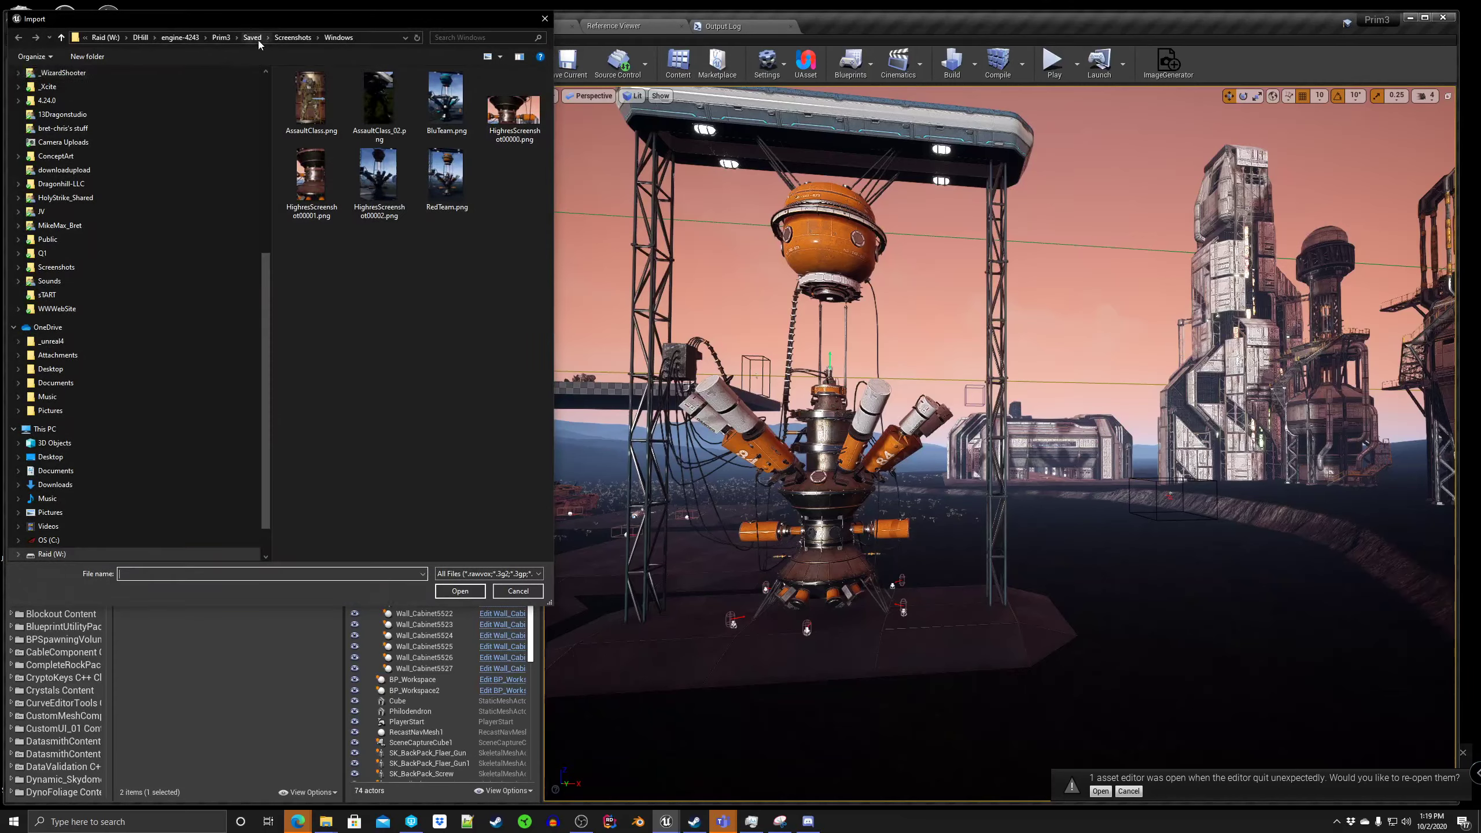
left_click(373, 98)
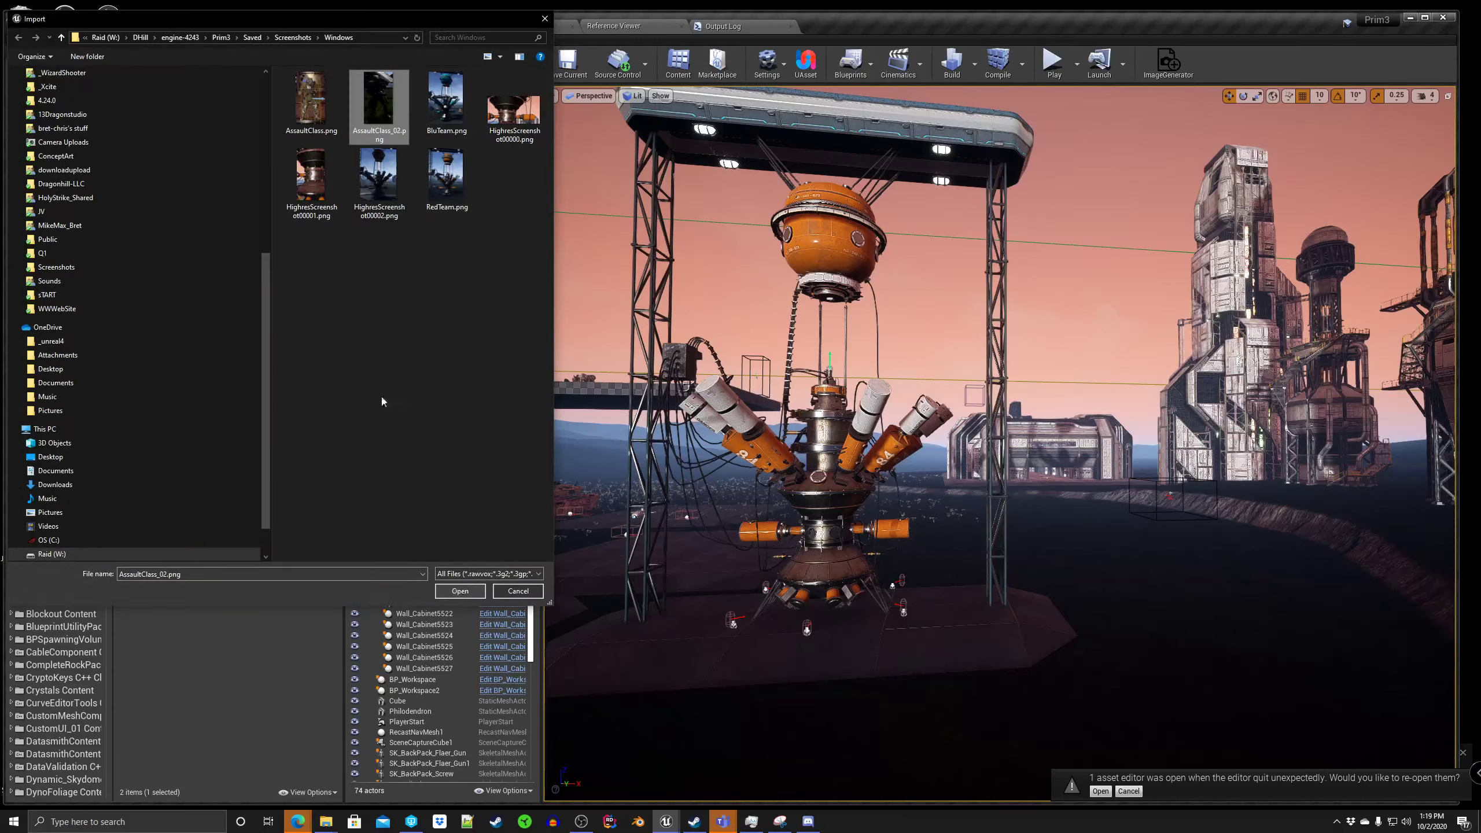
left_click(517, 108)
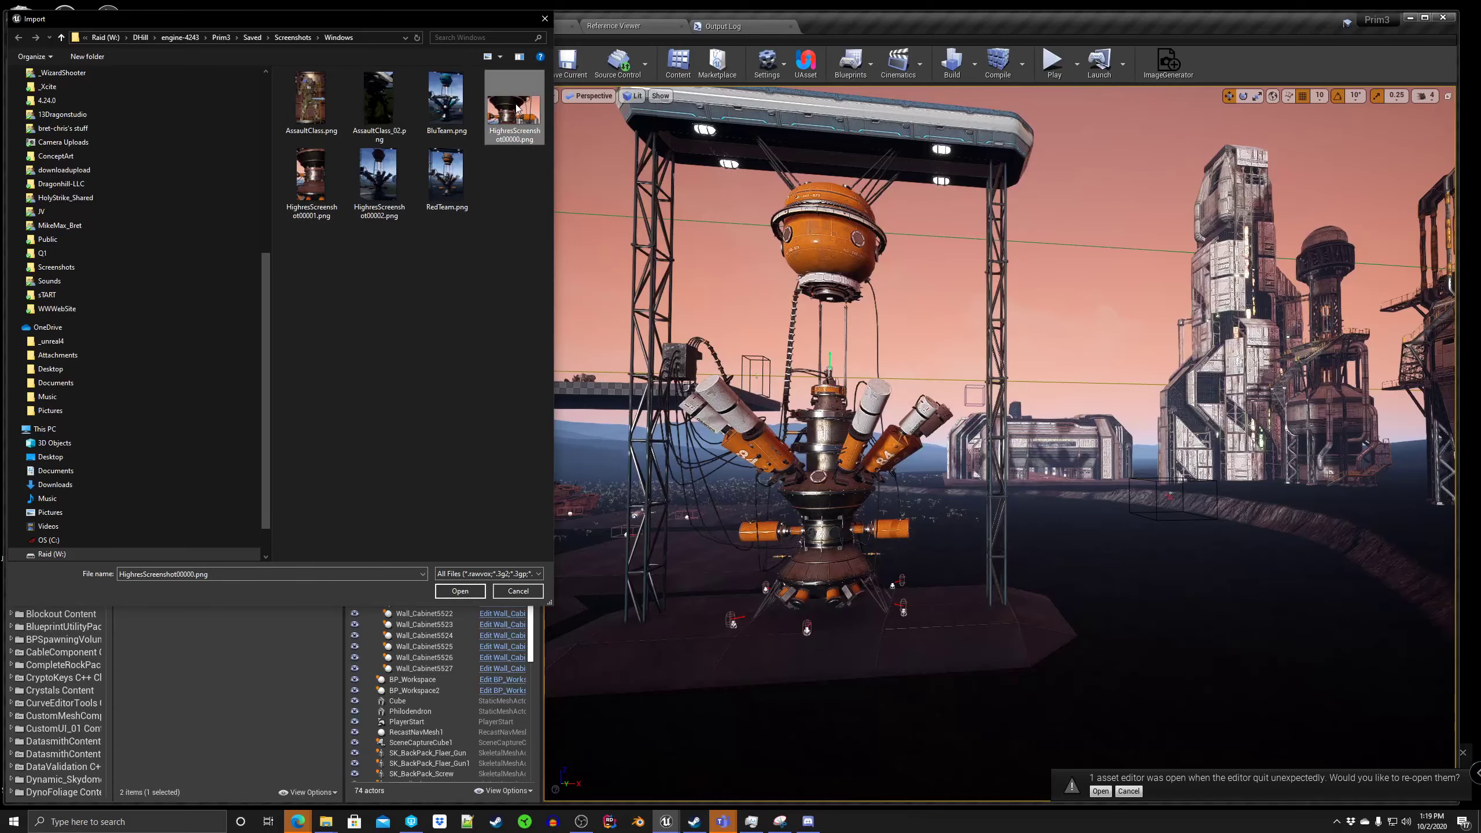
left_click(460, 591)
Step: Delete the HighresScreenshot00000 texture from the _Teams folder
mouse_move(176, 162)
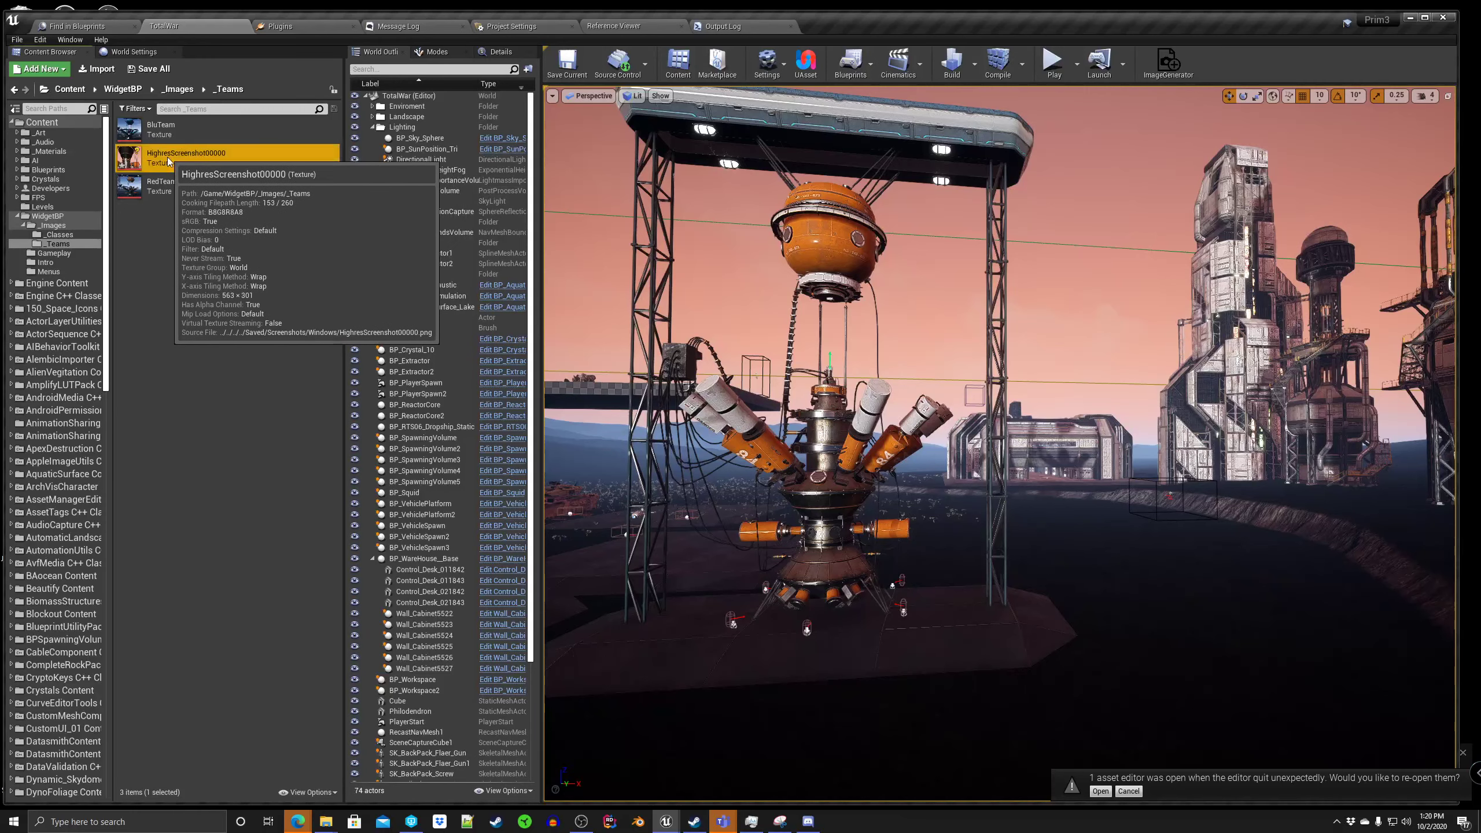
right_click(165, 154)
mouse_move(215, 226)
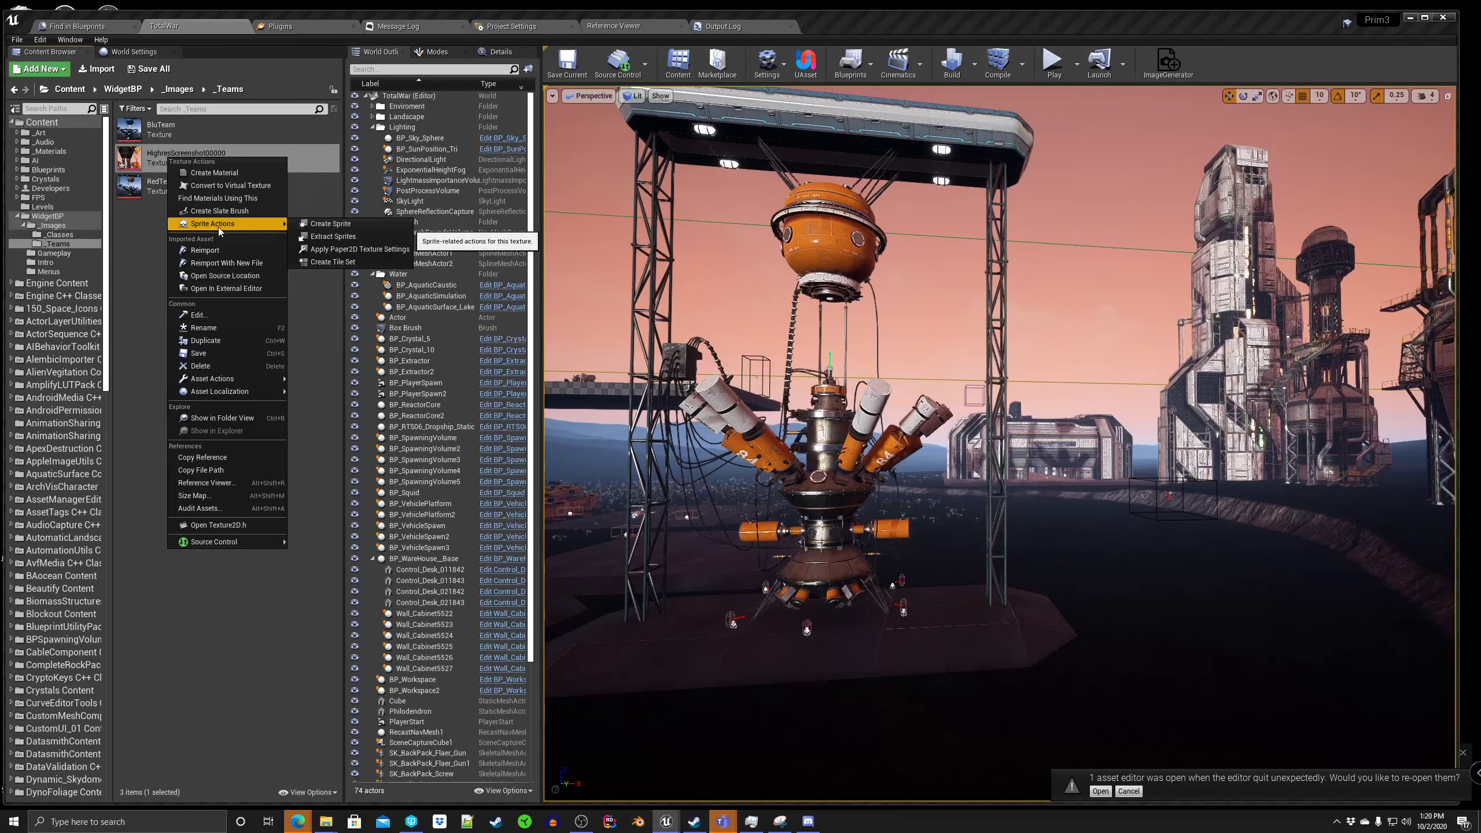
left_click(222, 365)
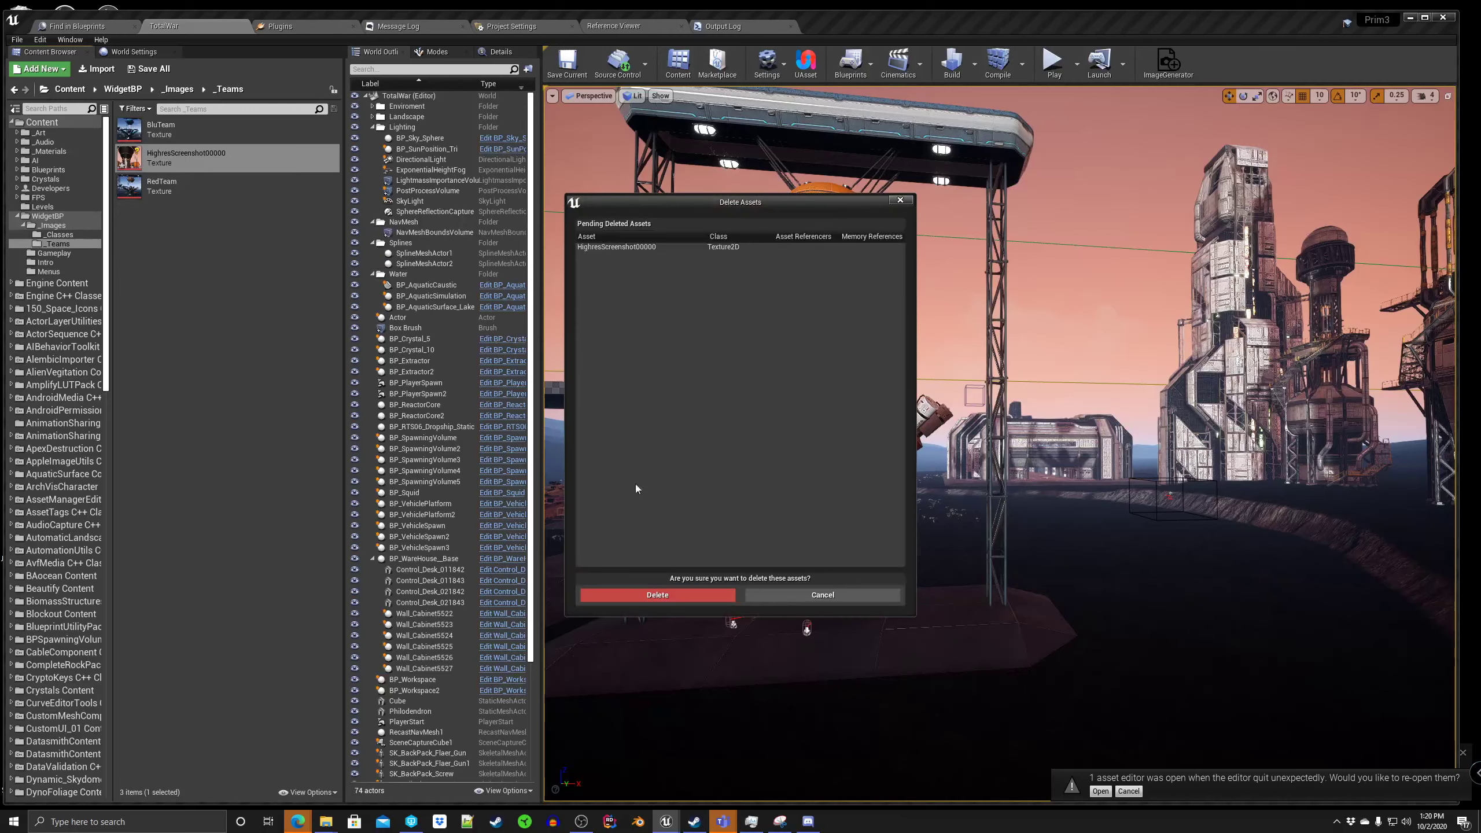
left_click(644, 600)
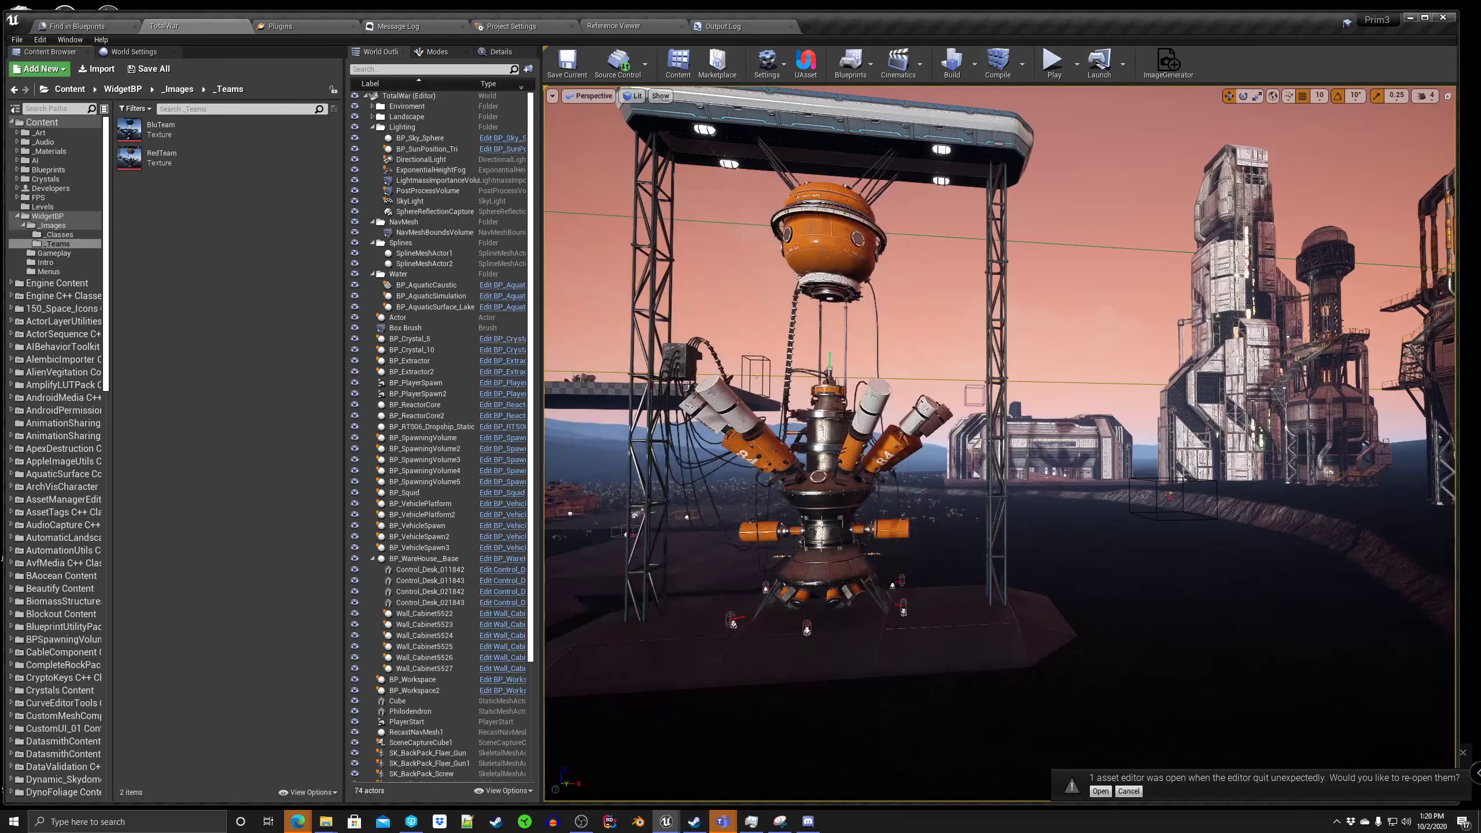